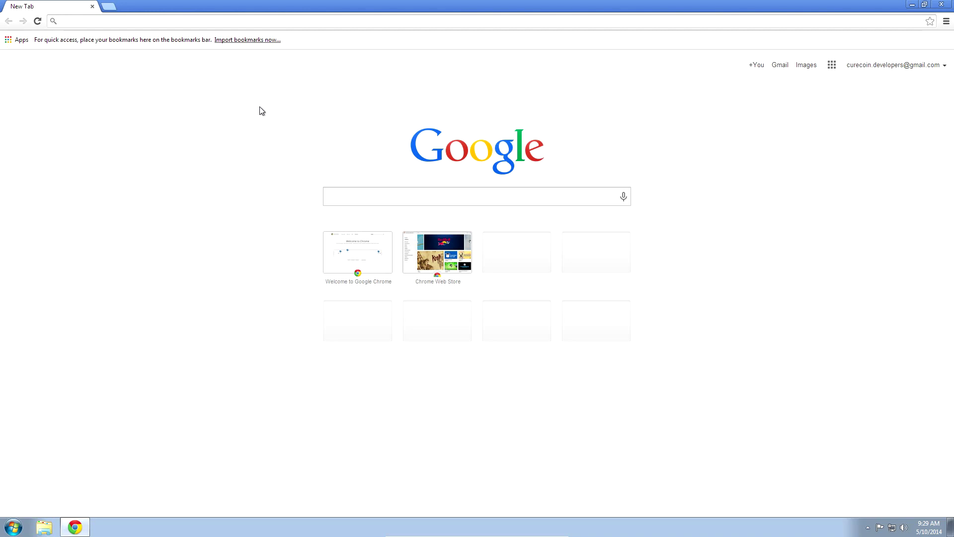
Open the Folding@home donor statistics page and search for the exact donor name Tutorial.
left_click(116, 20)
type("fah-web.stanford.edu/cgi-bin/getpasskey.py")
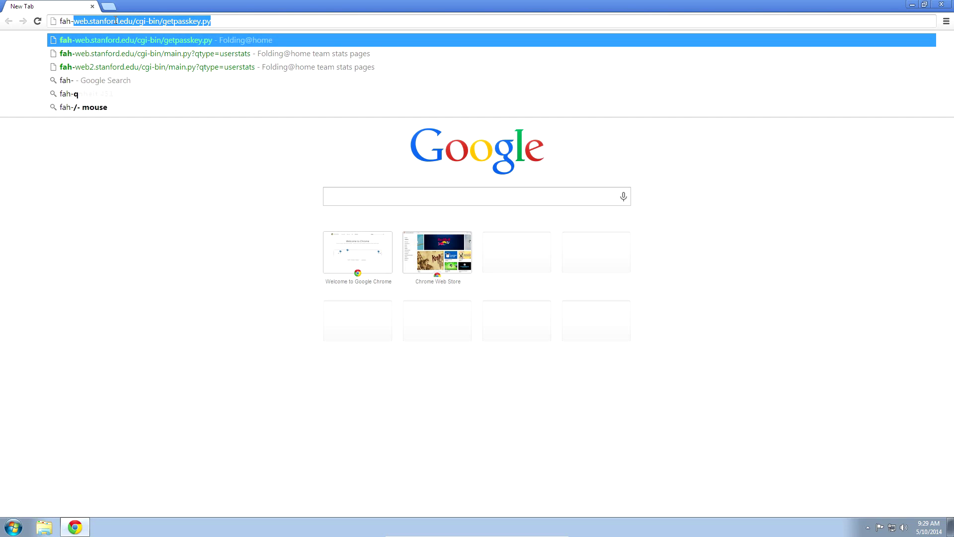
left_click(206, 68)
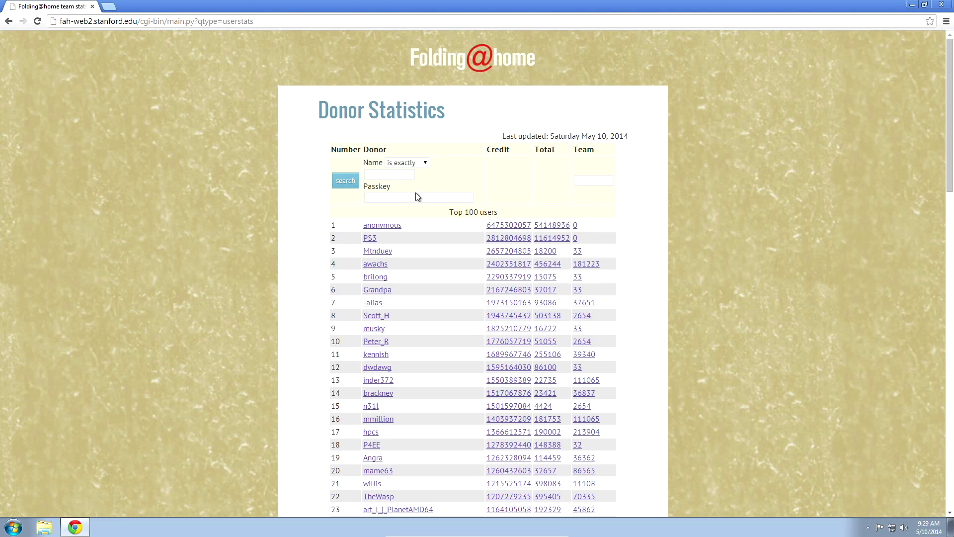
left_click(394, 176)
type("Tutorial")
key("Return")
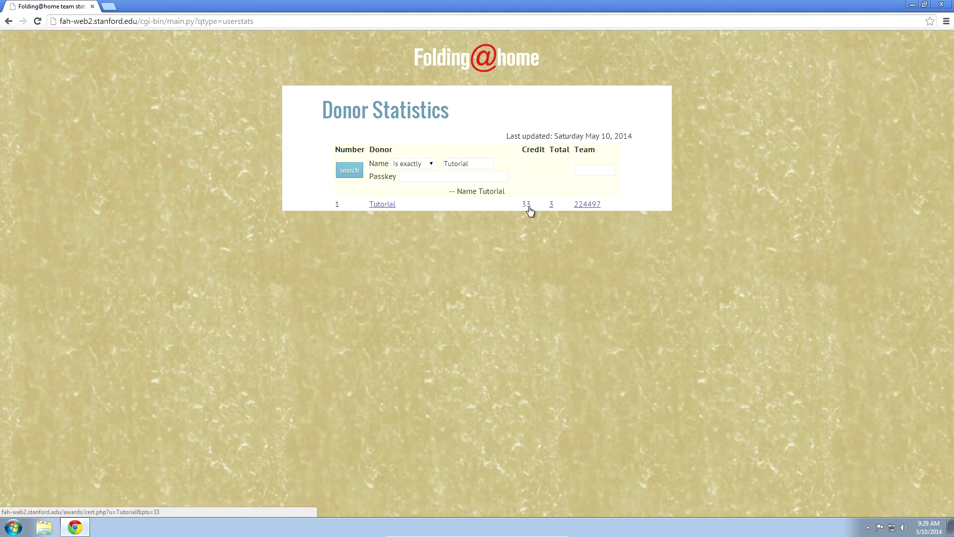
Search the donor statistics for the exact name DSfkljsdfkljs.
double_click(457, 164)
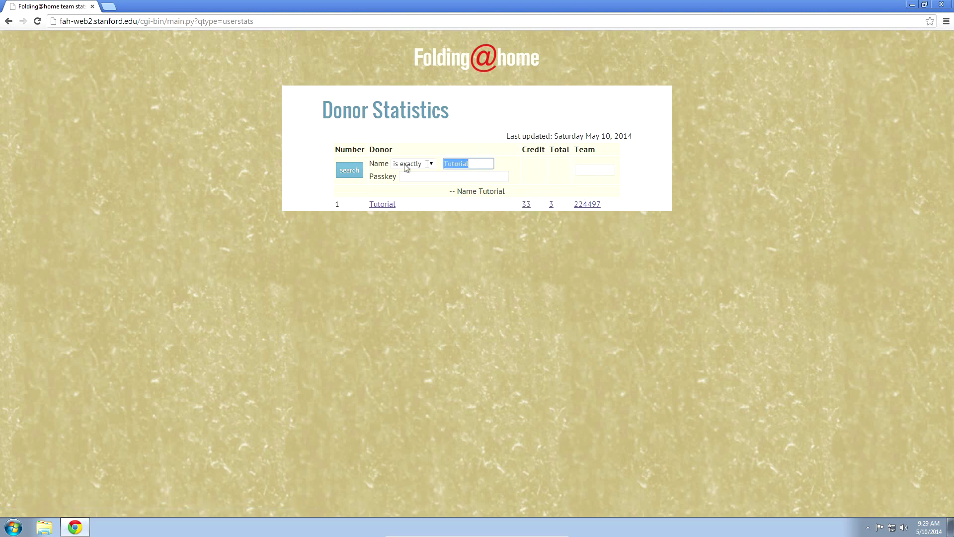
type("DSfkljsdfkljs")
key("Return")
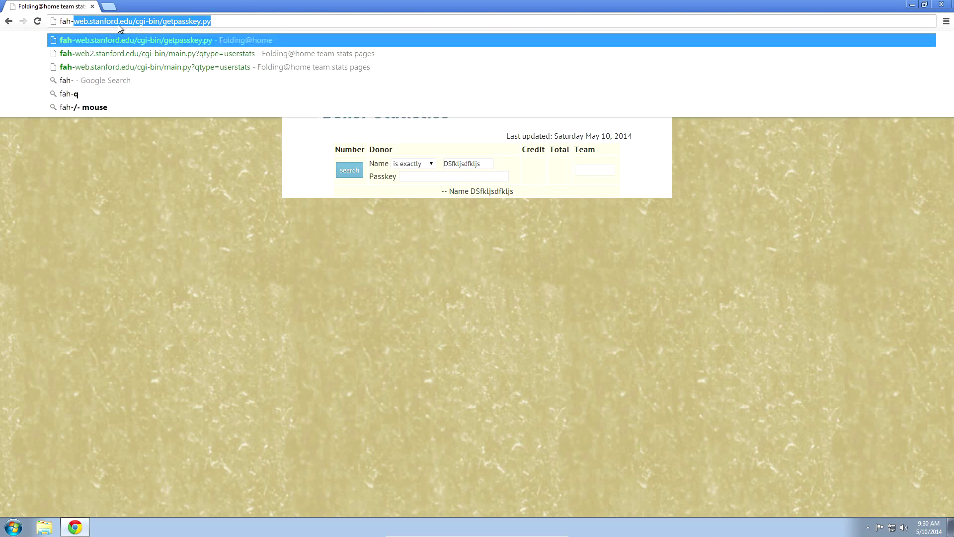
Open the Folding@home passkey form and fill in the donor name Tutorial and the email address.
left_click(203, 42)
left_click(465, 239)
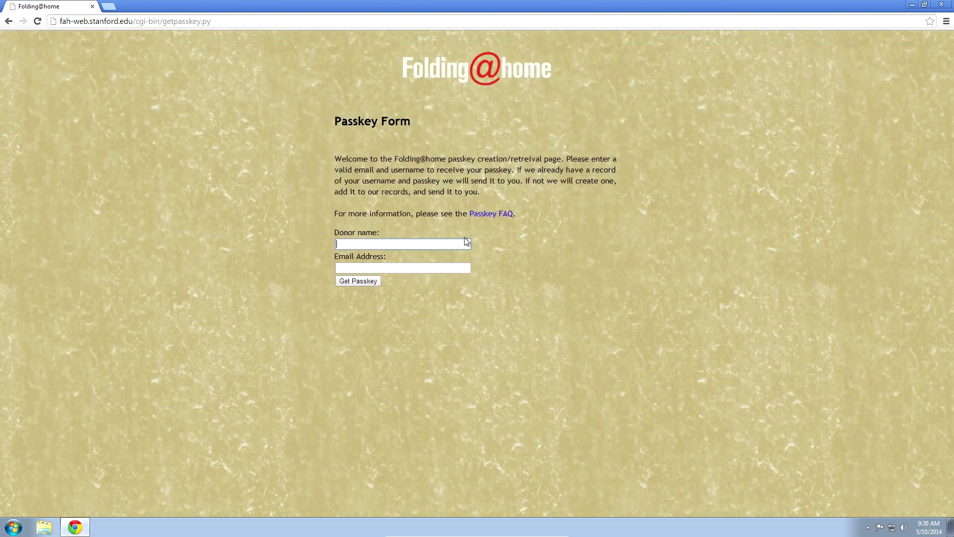
type("Tutorial")
key("Tab")
type("email@example.com")
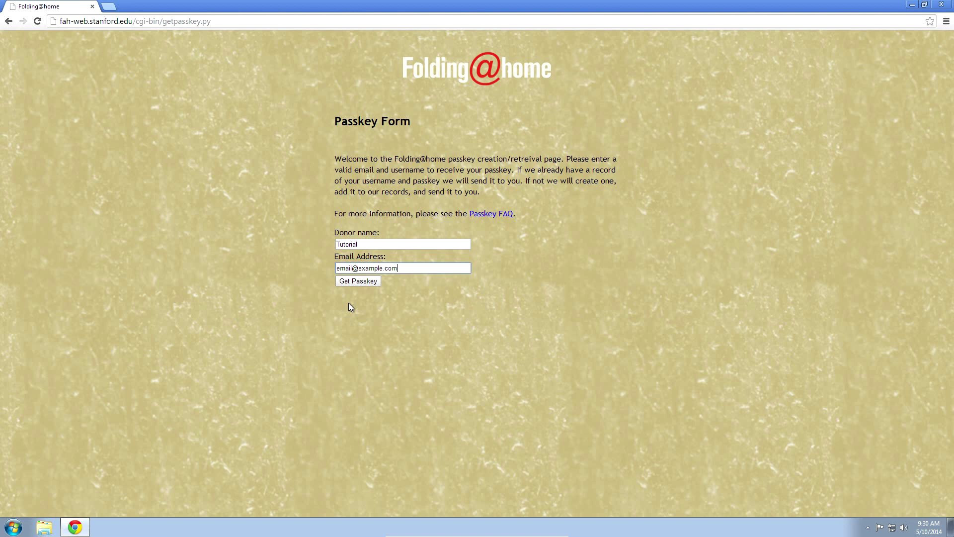
key("shift+Tab")
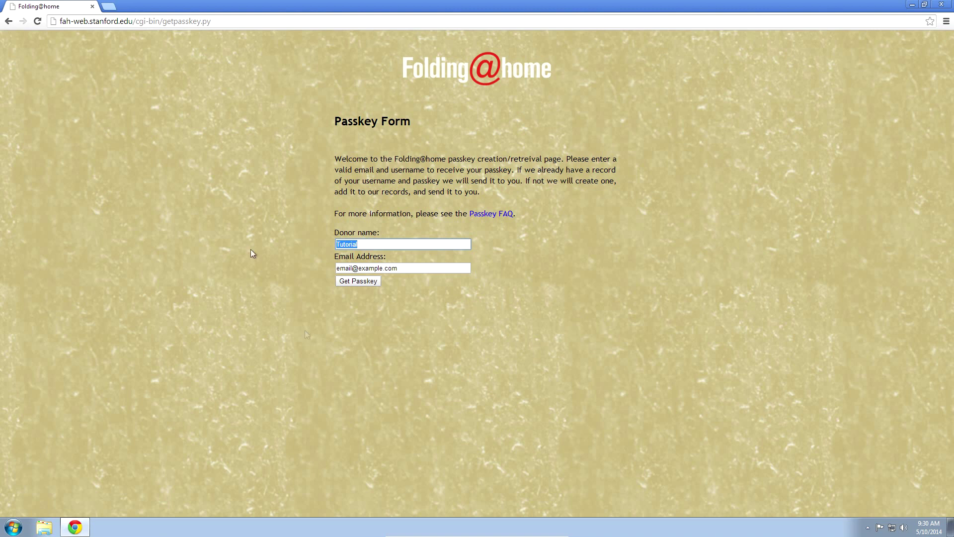
Open the cryptobullionpools.com registration page in a new tab and enter Tutorial as the username.
left_click(108, 7)
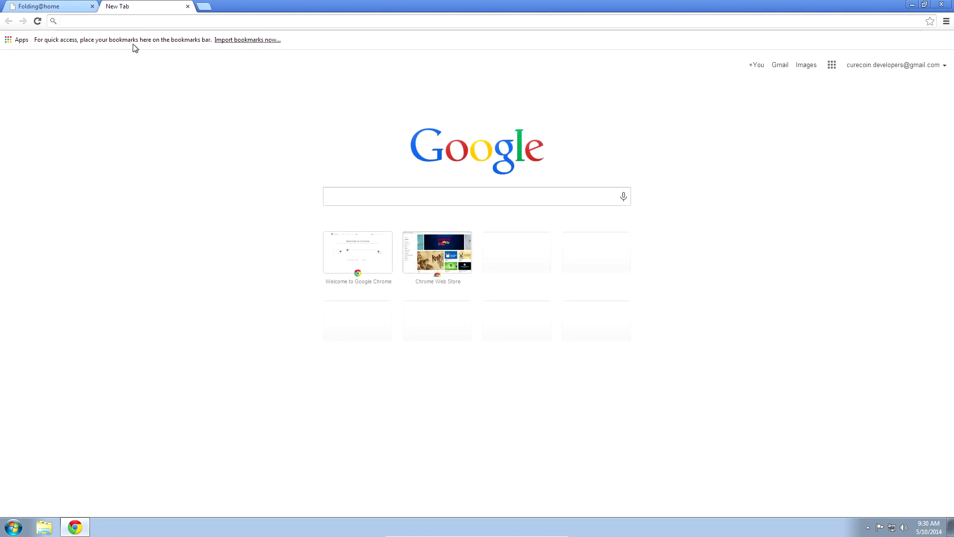
type("cryptobullionpools.com")
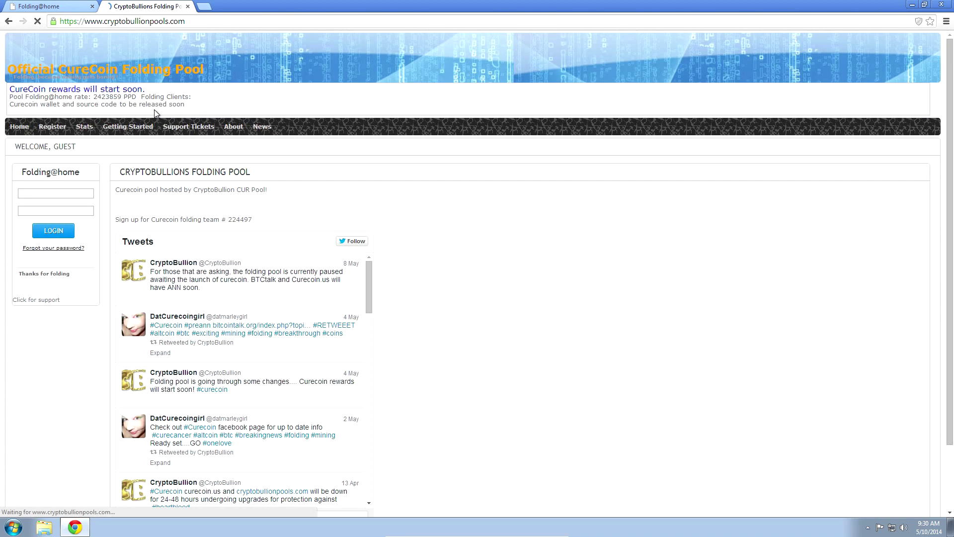
left_click(54, 127)
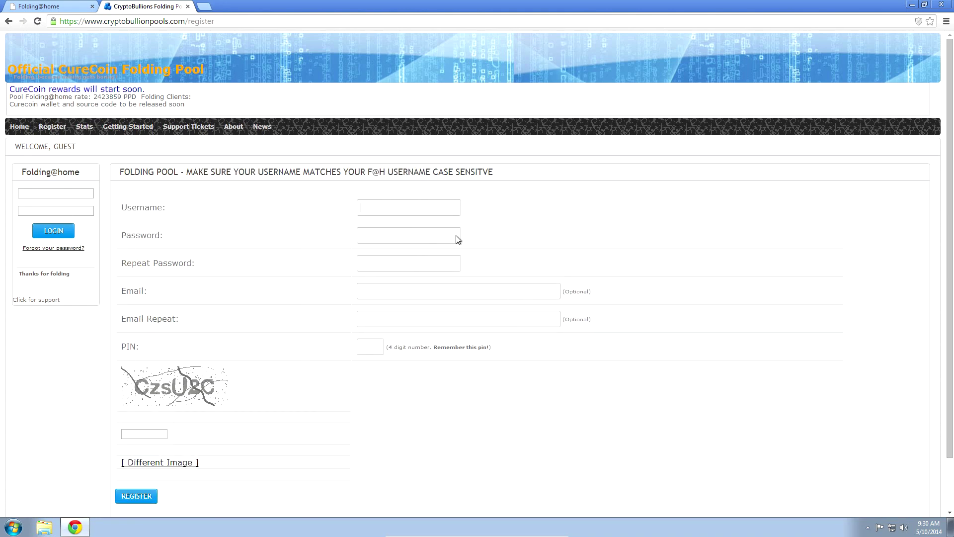
type("Tutorial")
Examine the pool registration form's username, email, PIN and captcha fields, and close that page.
left_click(394, 292)
left_click(390, 318)
scroll(208, 405, "down", 2)
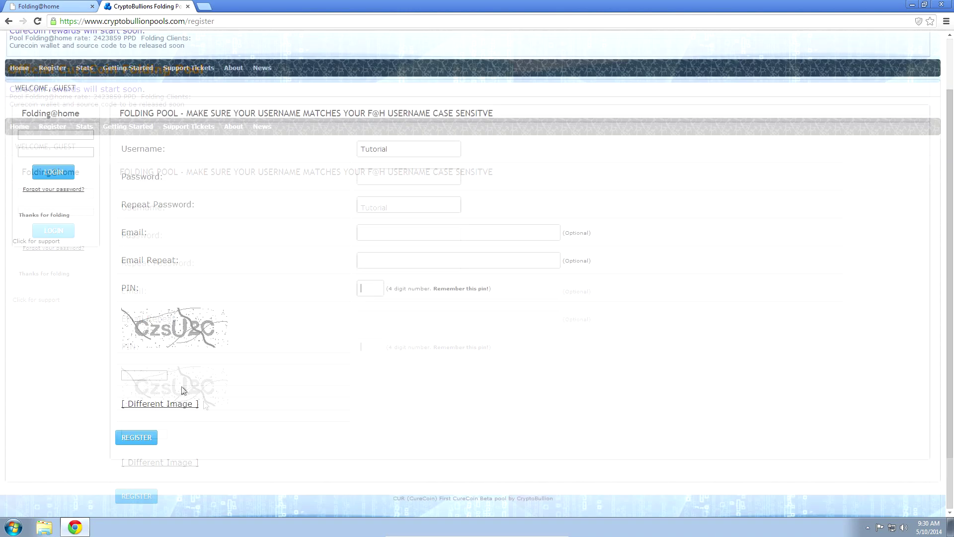
left_click(149, 376)
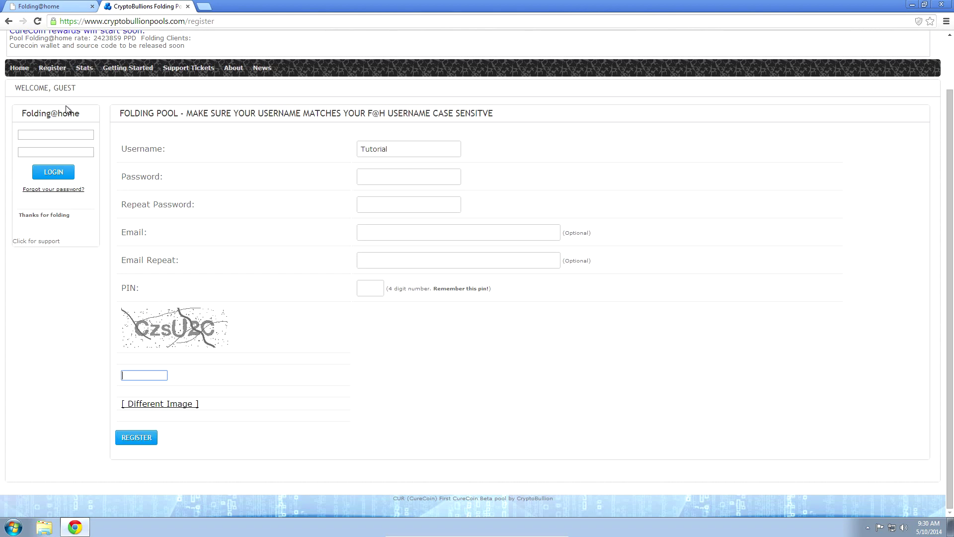
scroll(113, 180, "up", 2)
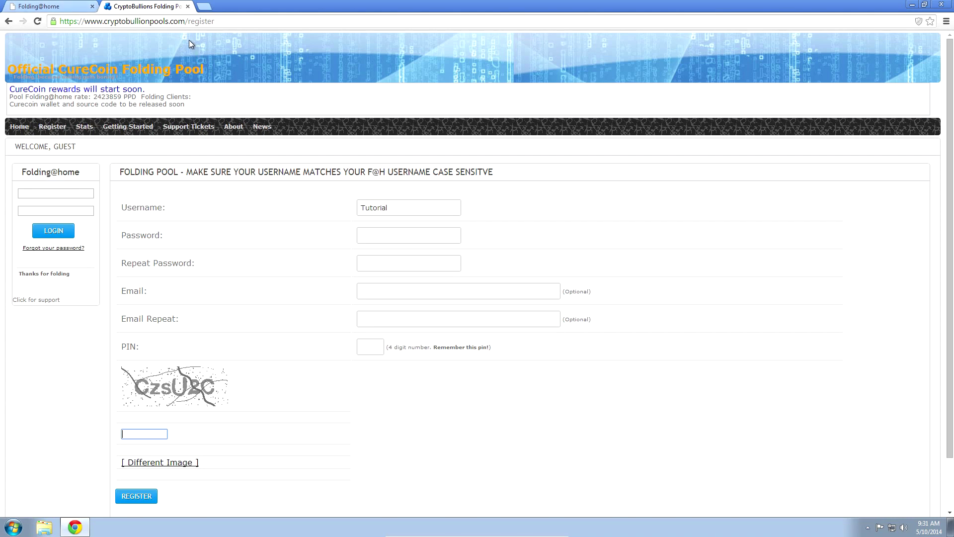
left_click(421, 207)
key("ctrl+a")
left_click(188, 5)
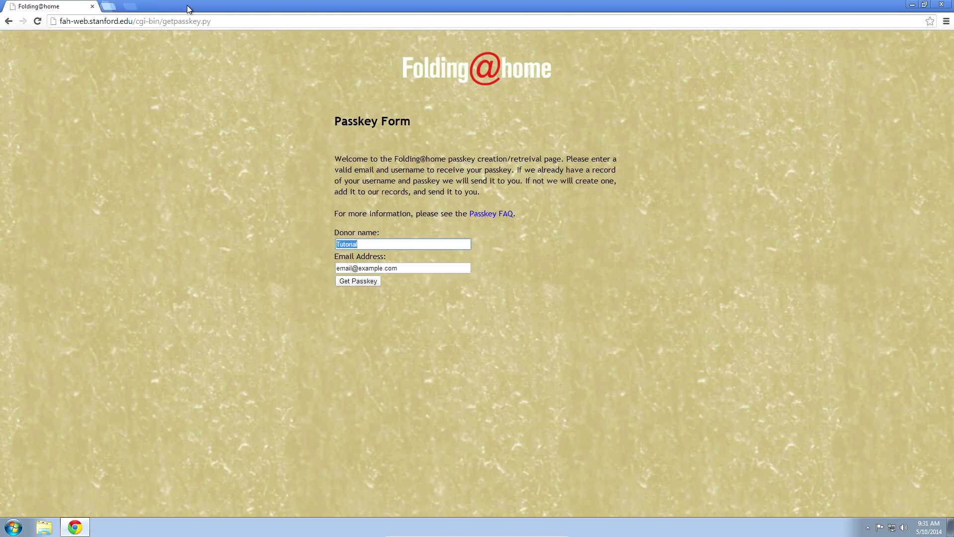
Open a new tab and check which account the browser is signed in with.
left_click(107, 7)
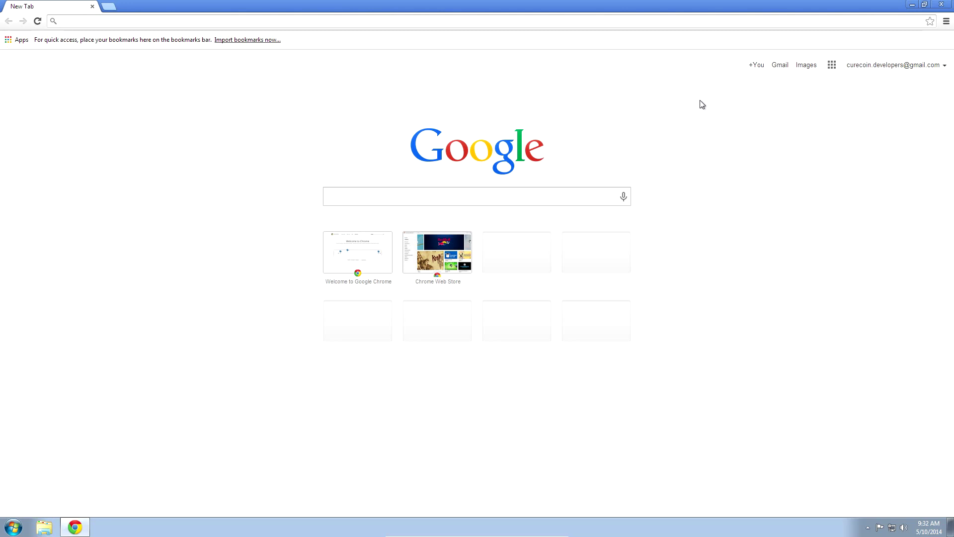
left_click(946, 23)
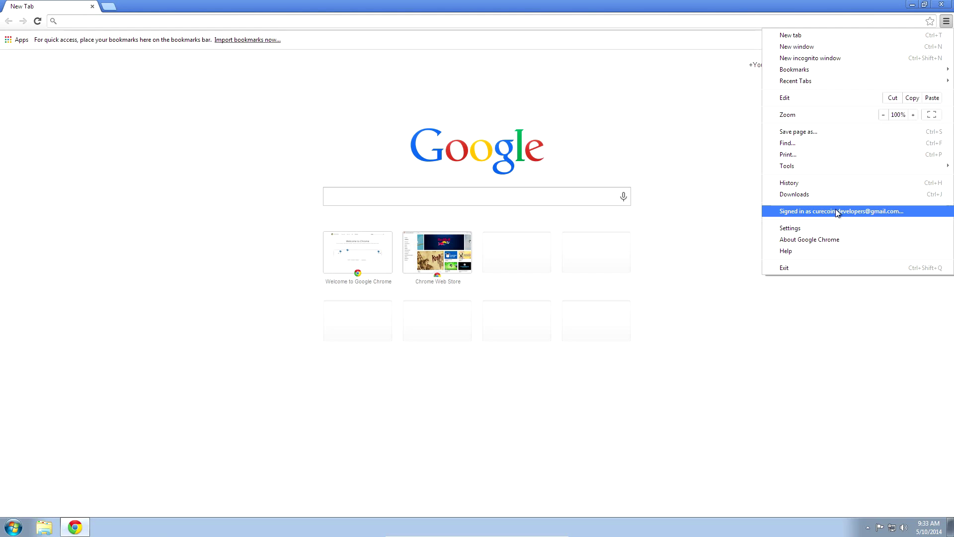
left_click(694, 226)
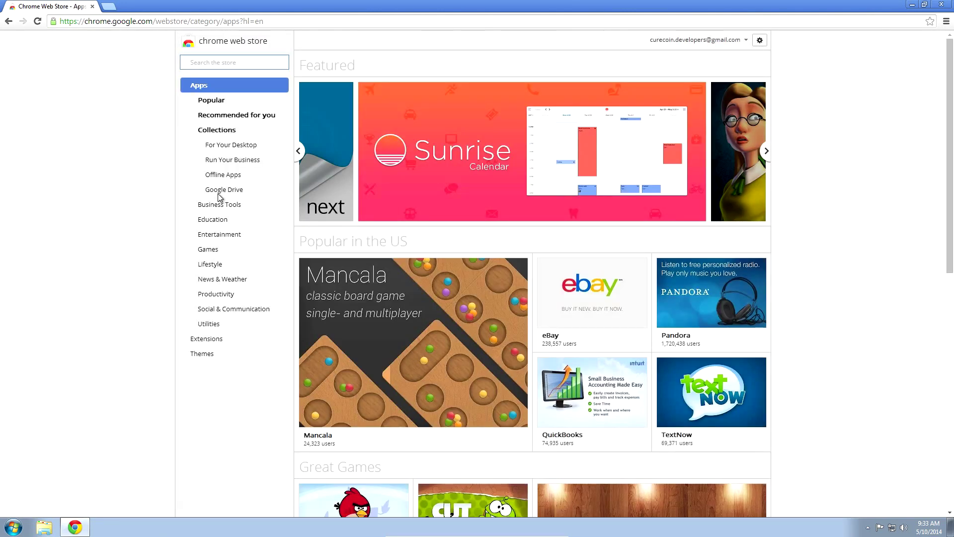
Search the Chrome Web Store for FAH and add the Folding@home app to the browser.
left_click(255, 59)
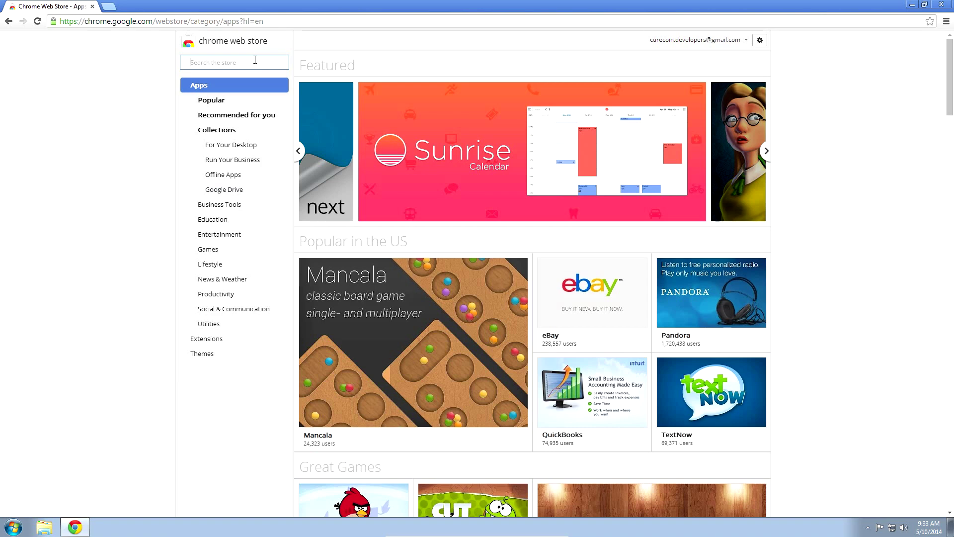
type("FAH")
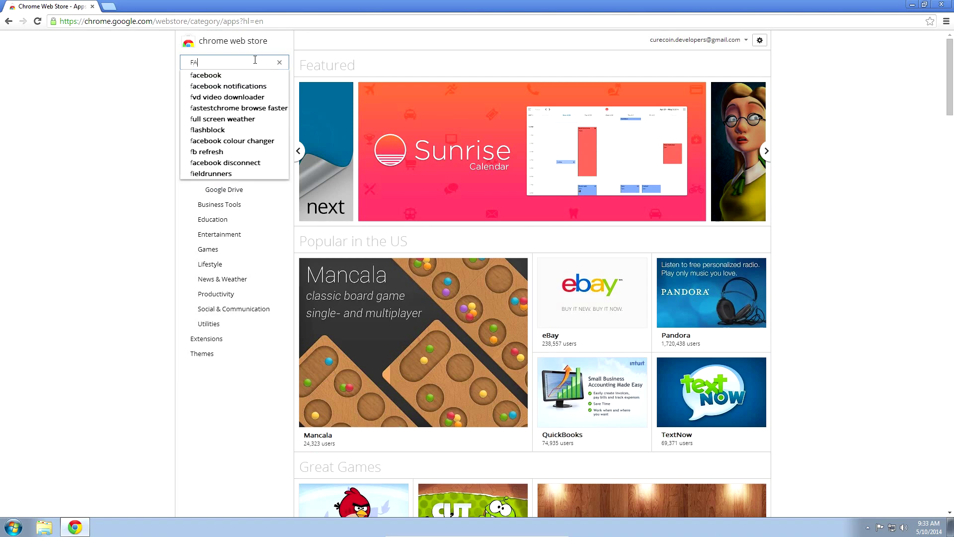
key("Return")
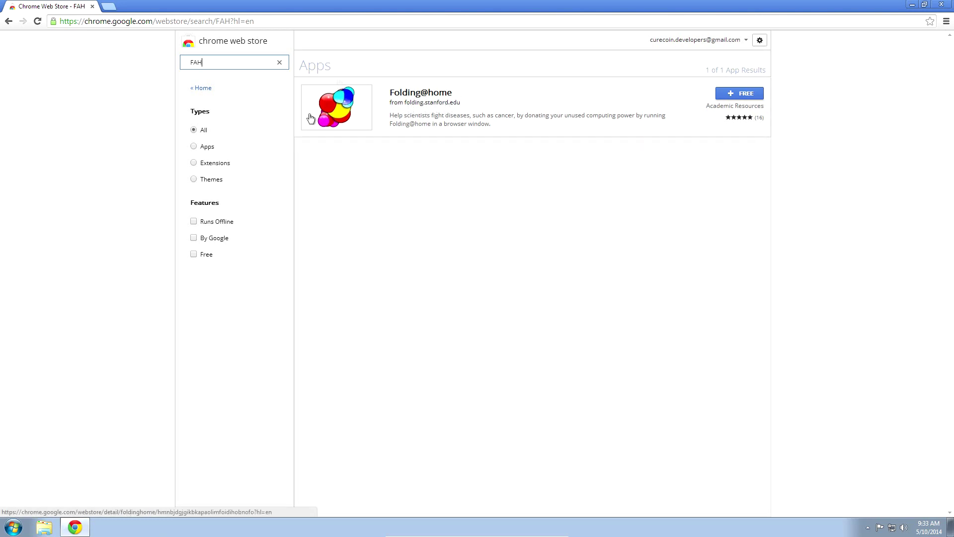
left_click(743, 93)
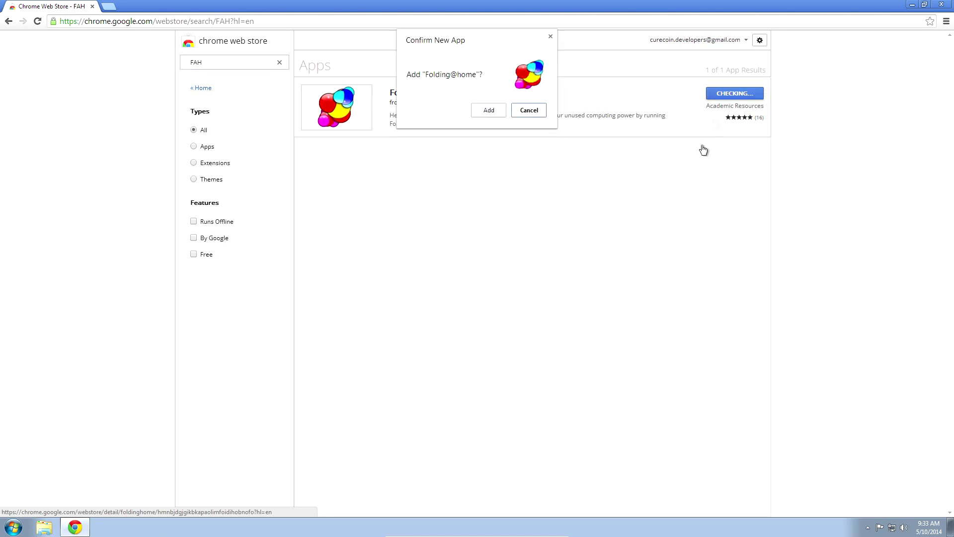
left_click(489, 111)
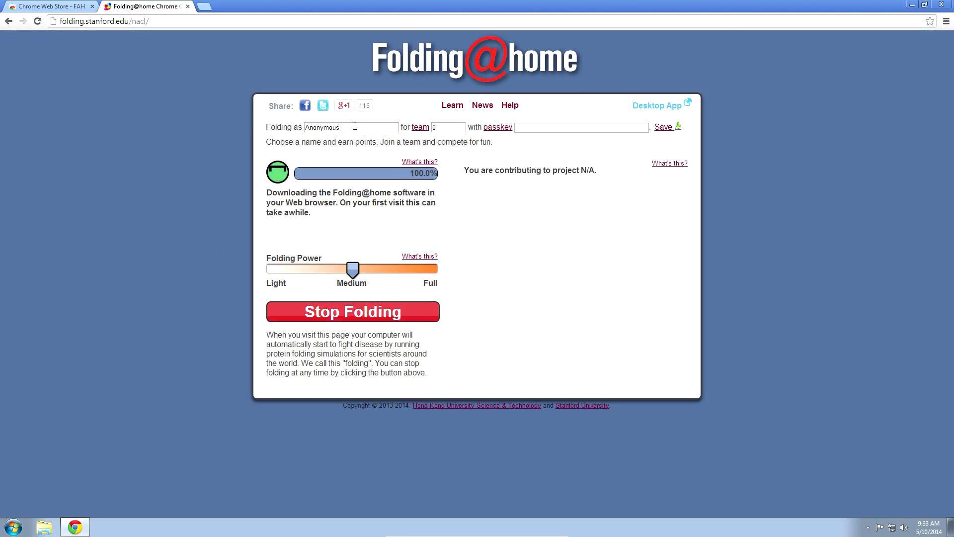
Set the folding identity to the name Tutorial and team 224497.
left_click_drag(343, 127, 299, 127)
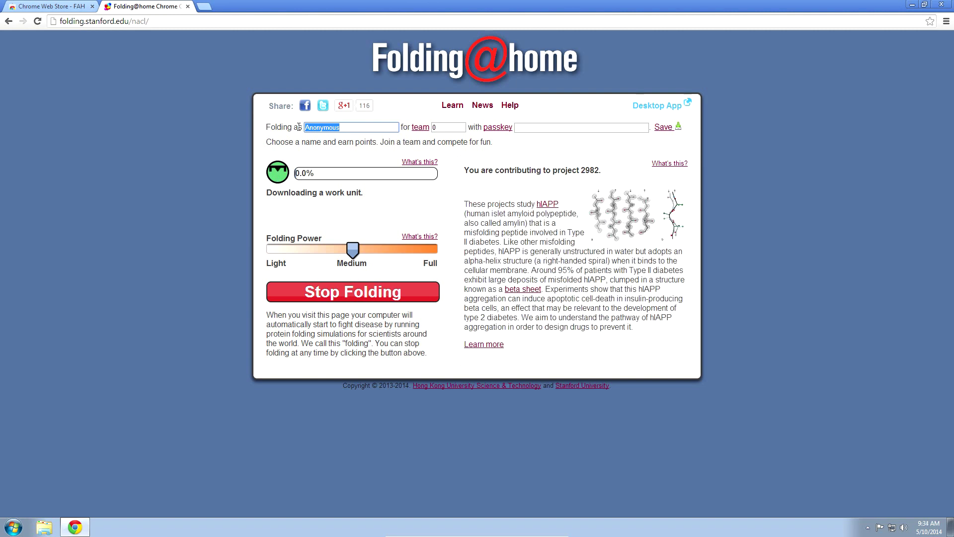
type("Tutorial")
key("Tab")
type("224497")
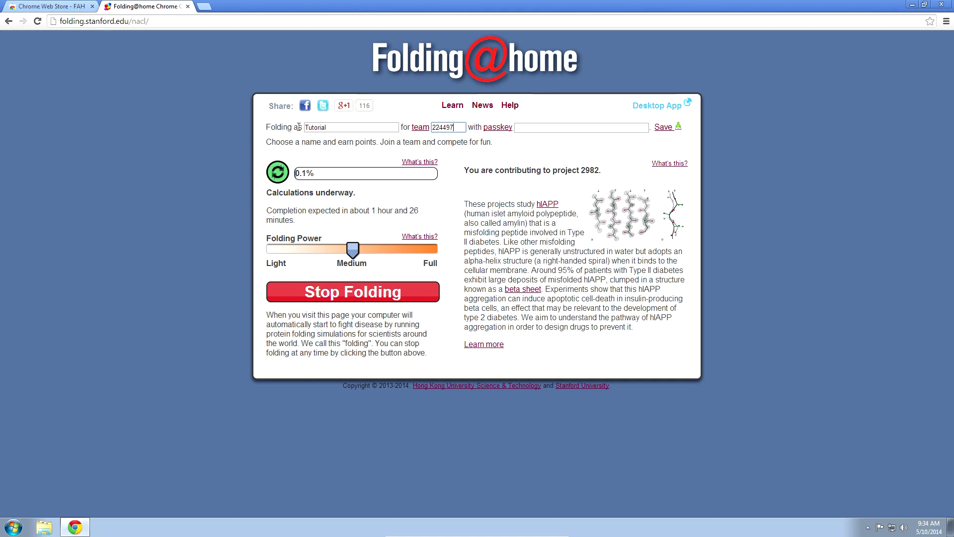
Paste the passkey into the folding identity, save the identity and dismiss the notification.
left_click(591, 130)
key("ctrl+v")
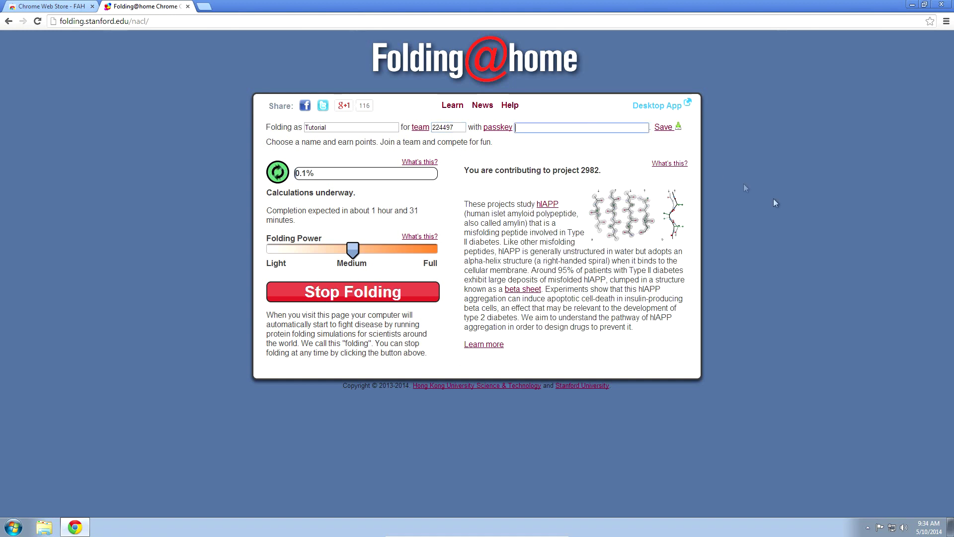
left_click(783, 203)
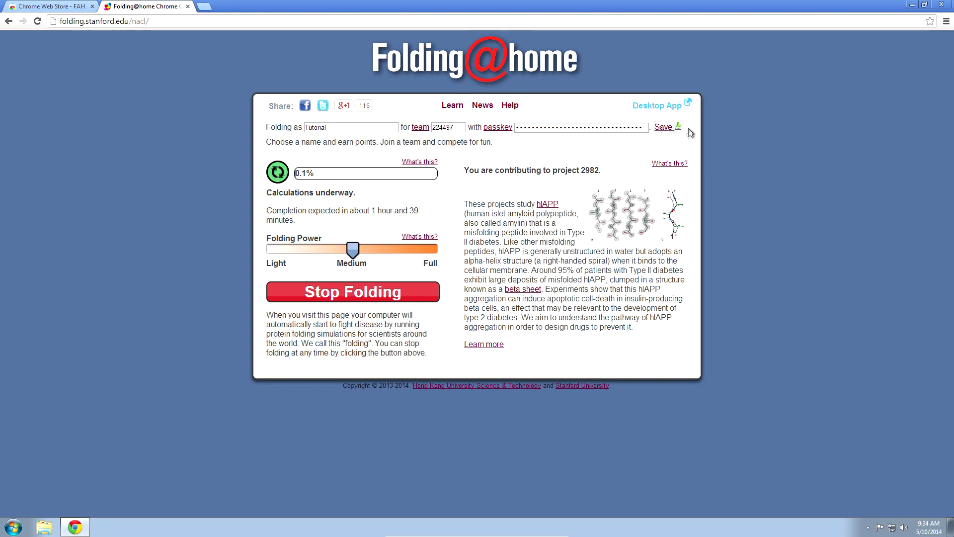
left_click(664, 128)
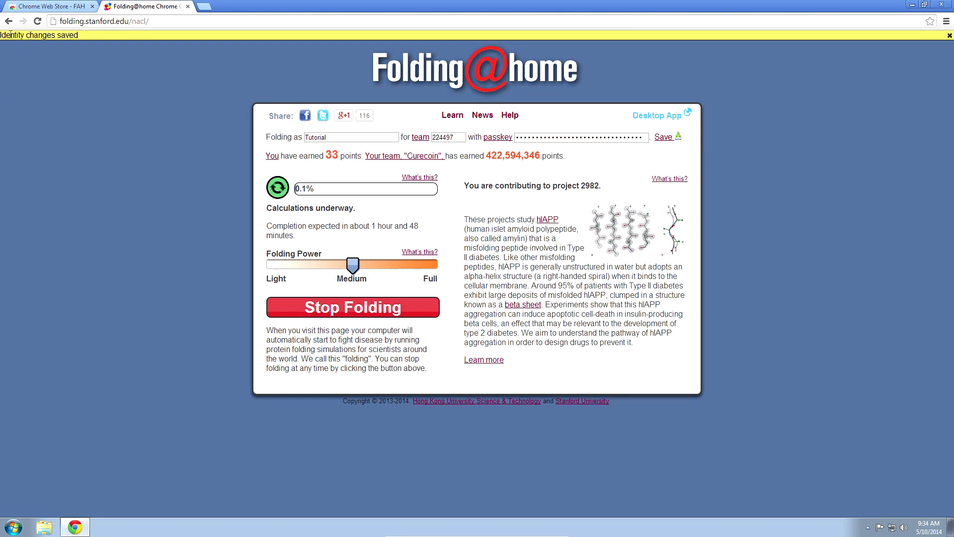
left_click(949, 36)
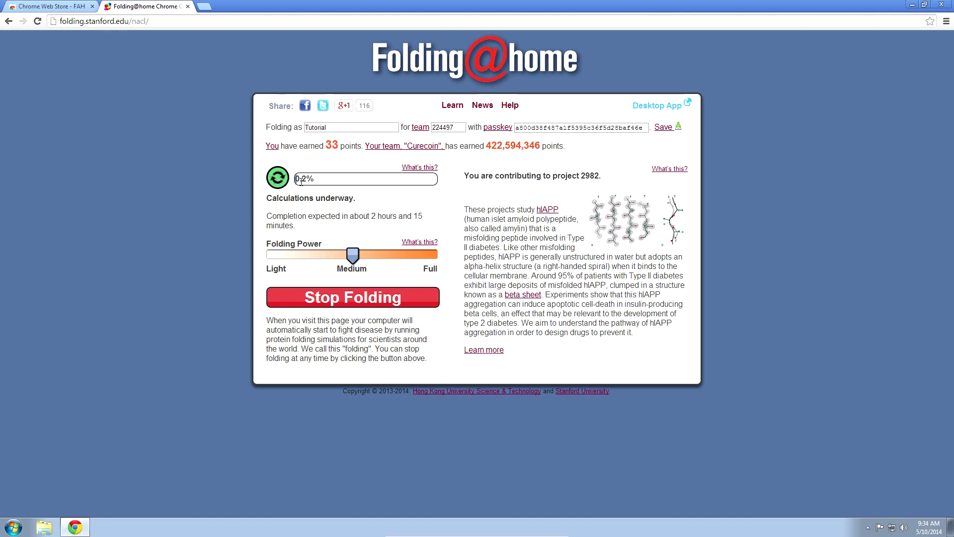
Examine the current work unit's progress and the description of the project being folded.
left_click_drag(295, 179, 328, 180)
left_click_drag(464, 209, 641, 340)
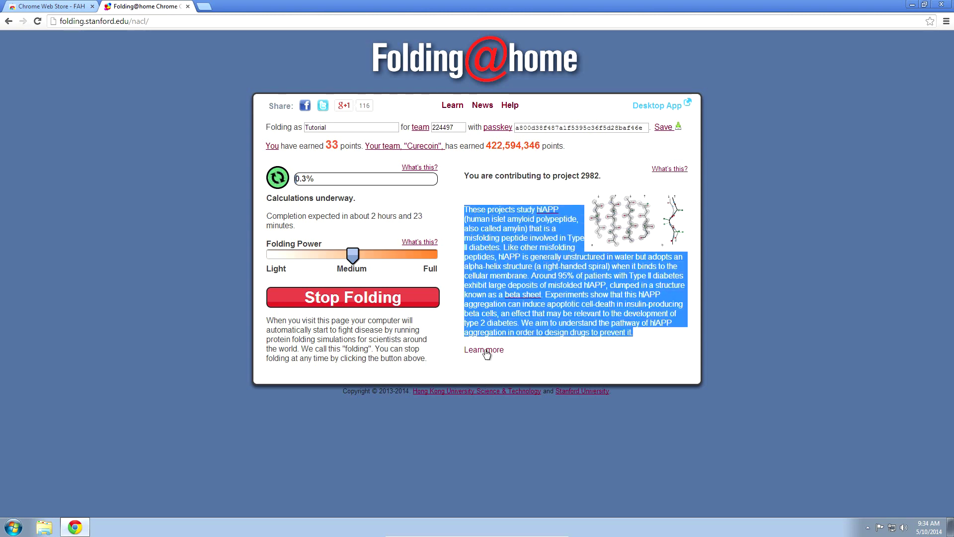
left_click(341, 354)
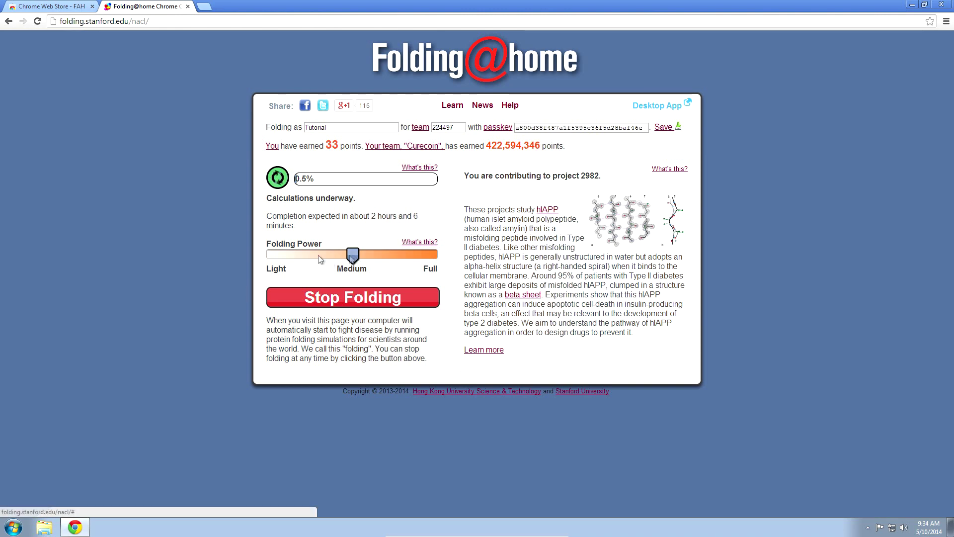
Lower the folding power to Light and test stopping and restarting the folding.
left_click_drag(352, 255, 276, 255)
left_click(343, 300)
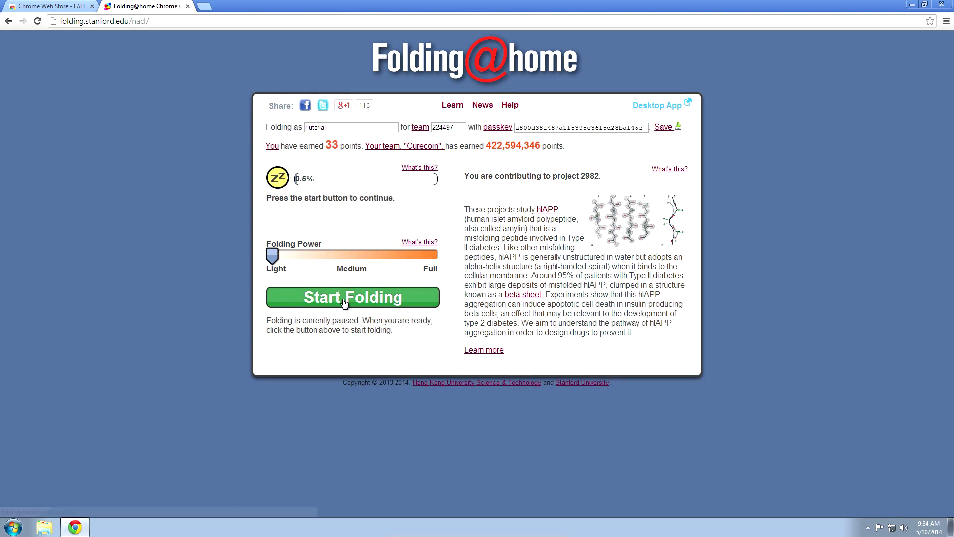
left_click(344, 303)
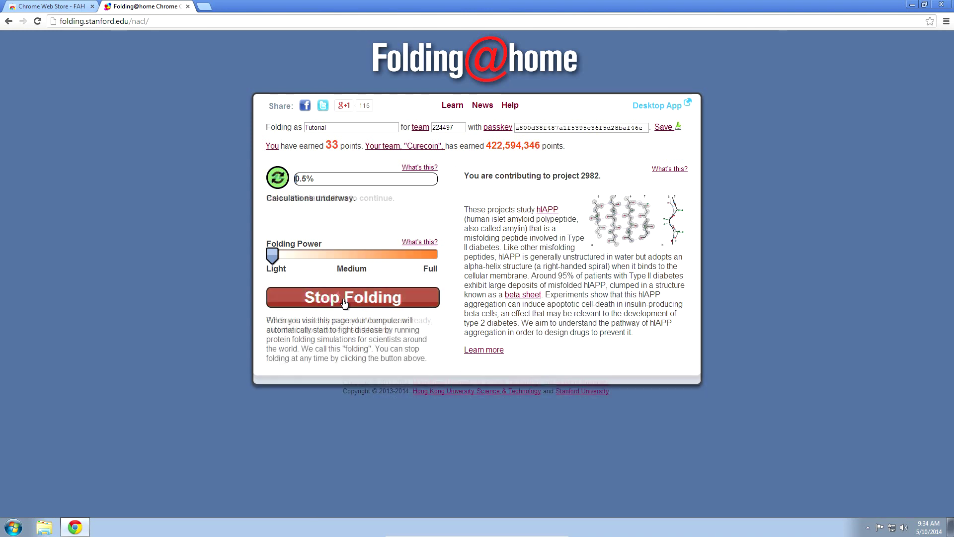
Try out different folding power levels, leave the power at Full, and stop folding.
left_click(327, 256)
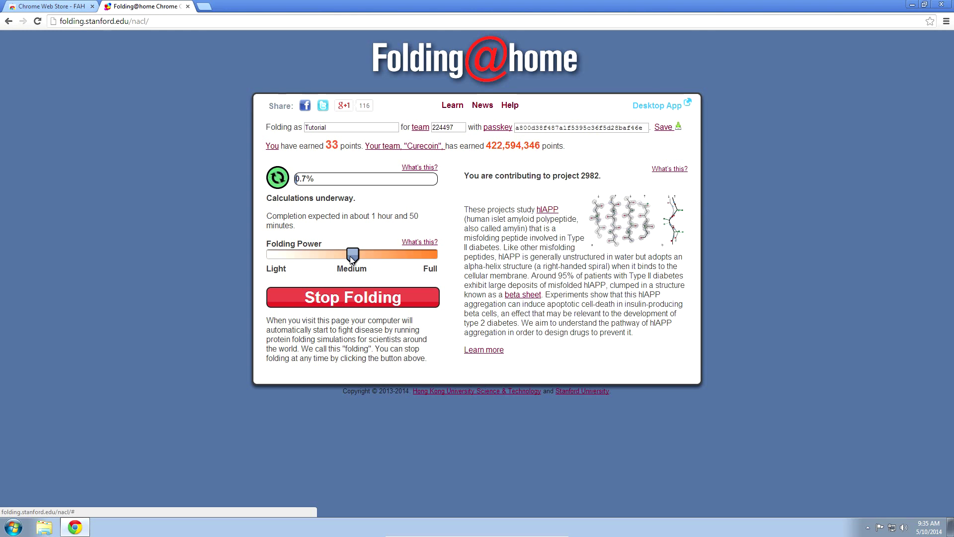
left_click_drag(350, 256, 421, 251)
left_click_drag(430, 254, 364, 257)
left_click(439, 254)
left_click_drag(431, 257, 281, 253)
left_click_drag(282, 256, 336, 248)
left_click_drag(353, 254, 273, 254)
left_click(362, 255)
left_click(430, 255)
left_click(316, 308)
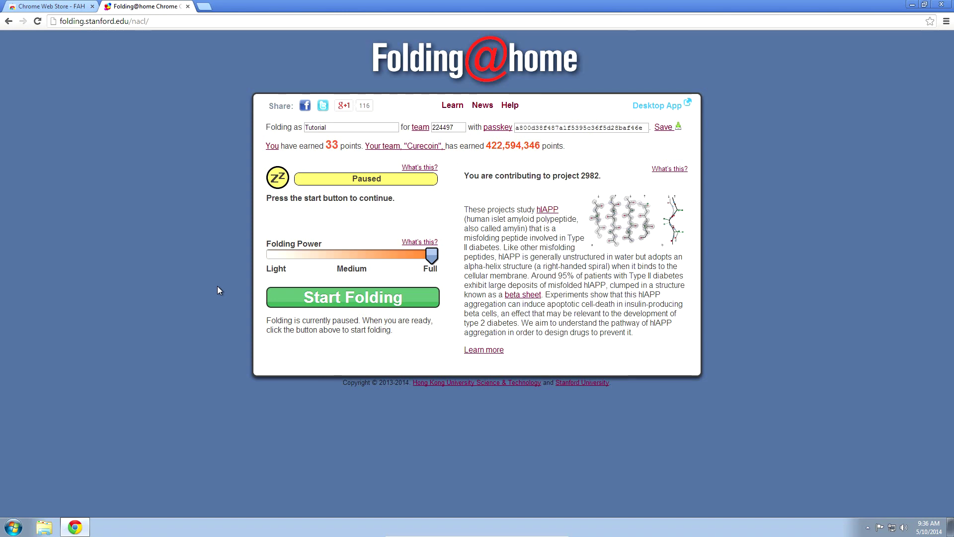
Check the CPU usage in Windows Task Manager's performance graphs while starting folding at Full power and stopping it again.
key("ctrl+shift+Escape")
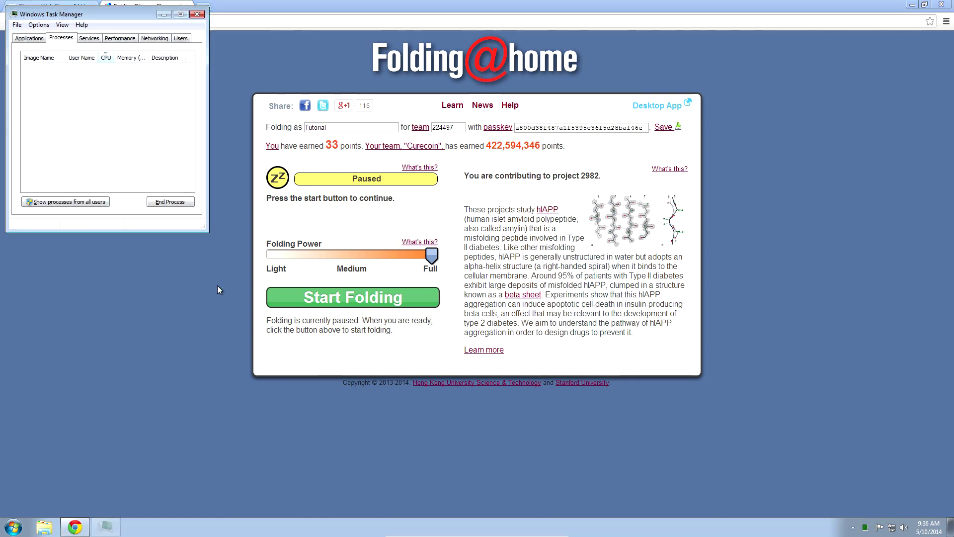
left_click(112, 38)
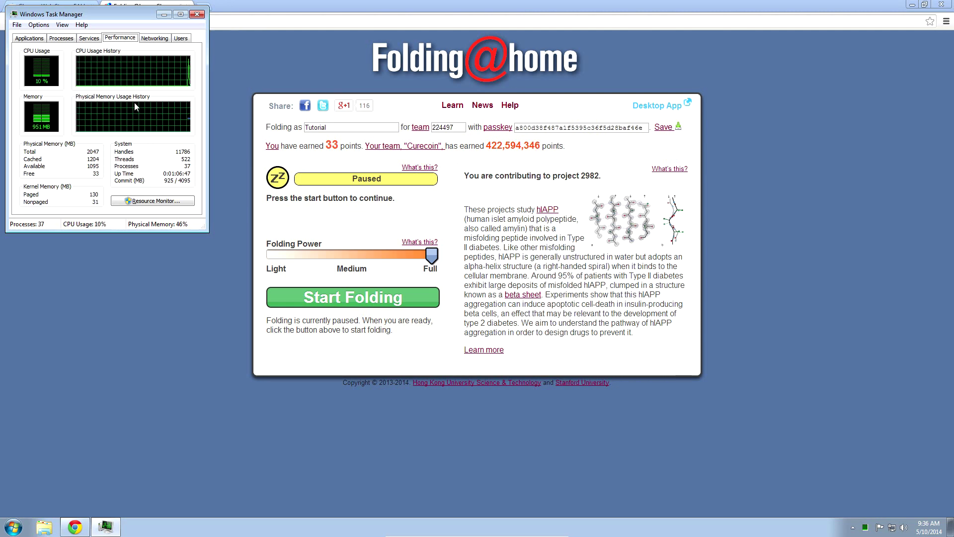
left_click(367, 289)
left_click(105, 527)
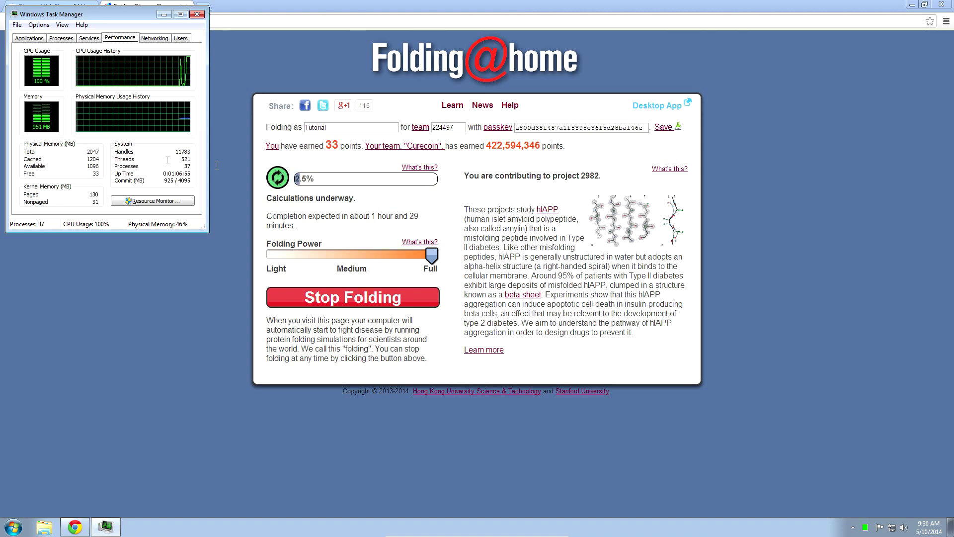
left_click(306, 298)
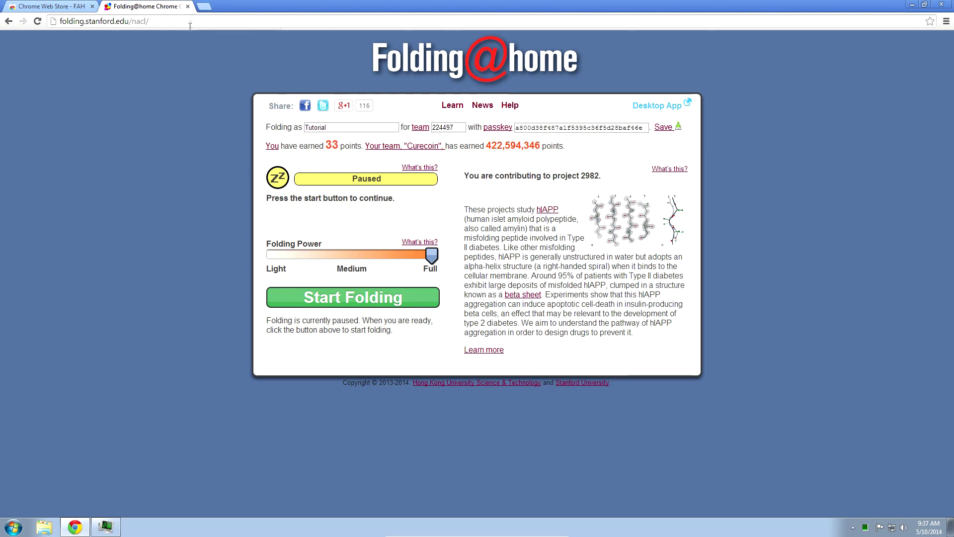
Restart folding and try closing the folding page, choosing to stay so the current work unit can finish.
left_click(338, 298)
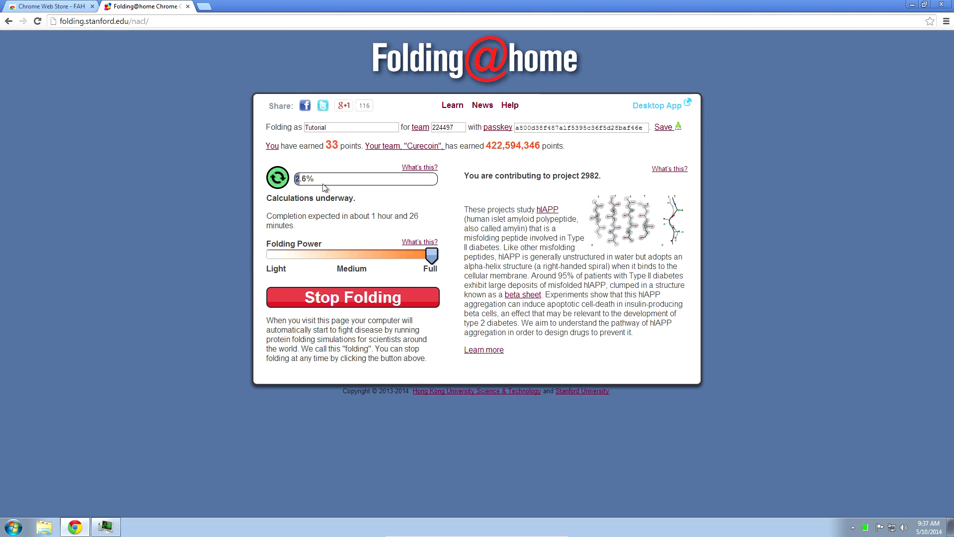
left_click_drag(318, 178, 291, 178)
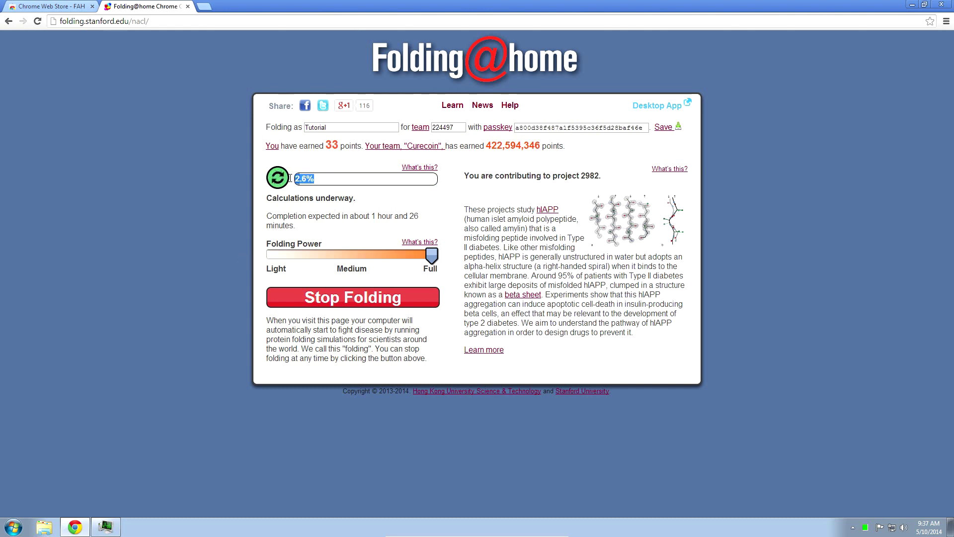
left_click(251, 248)
left_click(188, 6)
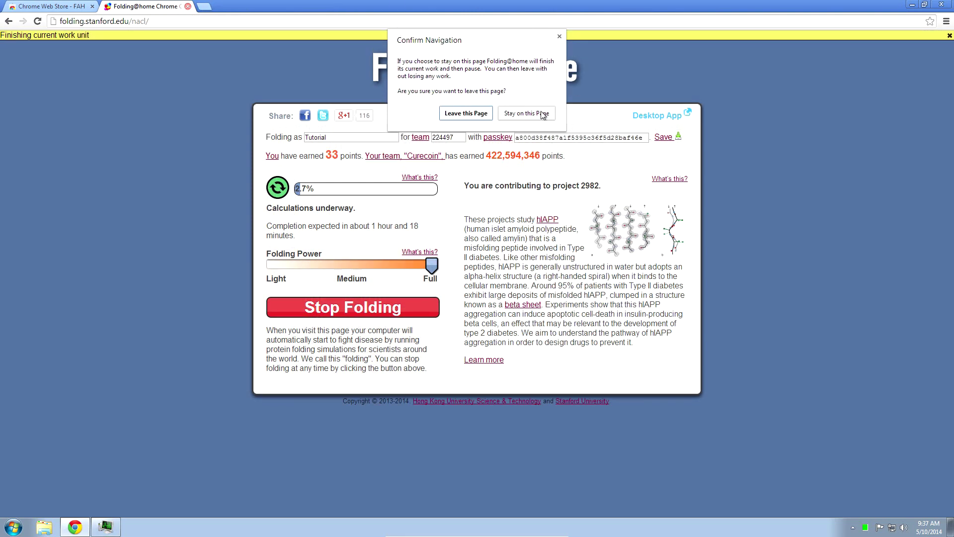
left_click(543, 113)
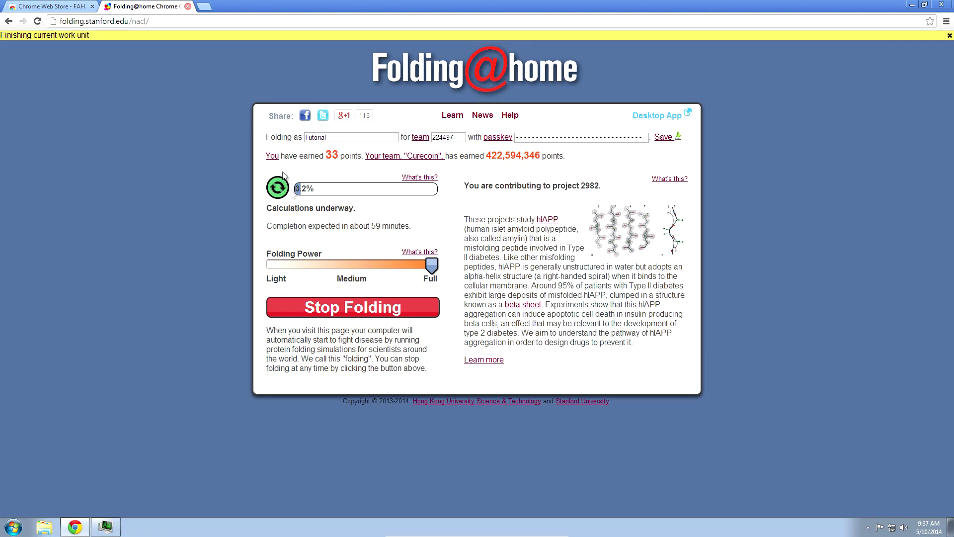
left_click(188, 6)
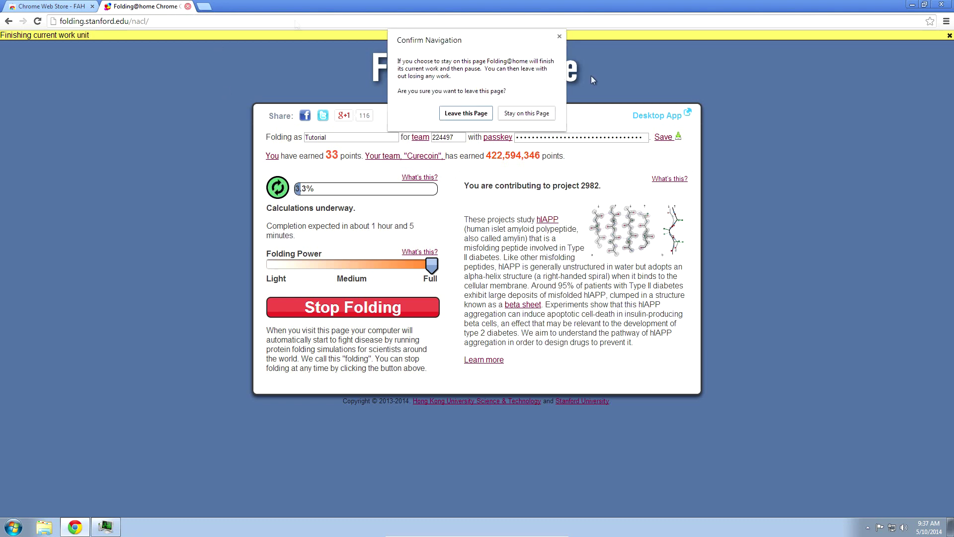
left_click(528, 113)
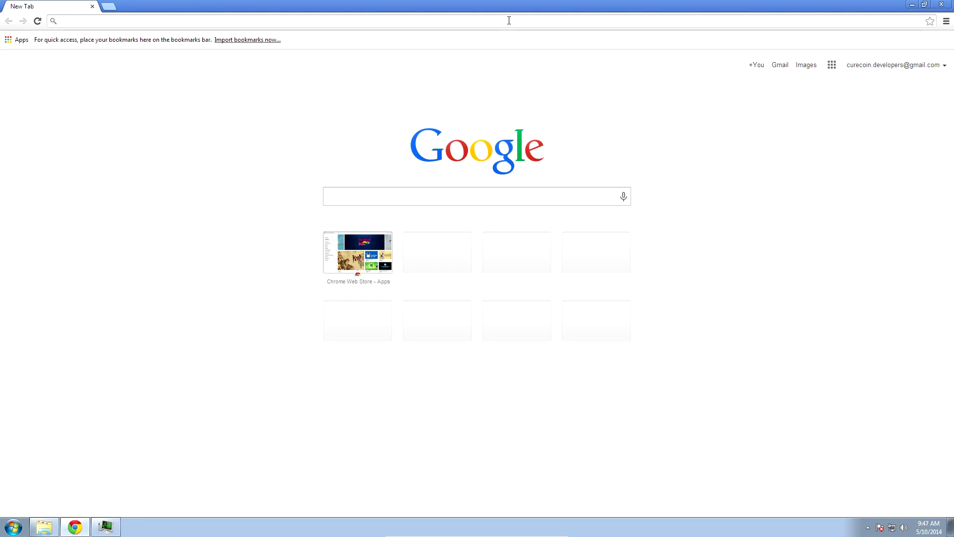
Go to folding.stanford.edu/home/the-software and download the Folding@home installer for Windows.
type("folding.stanfor")
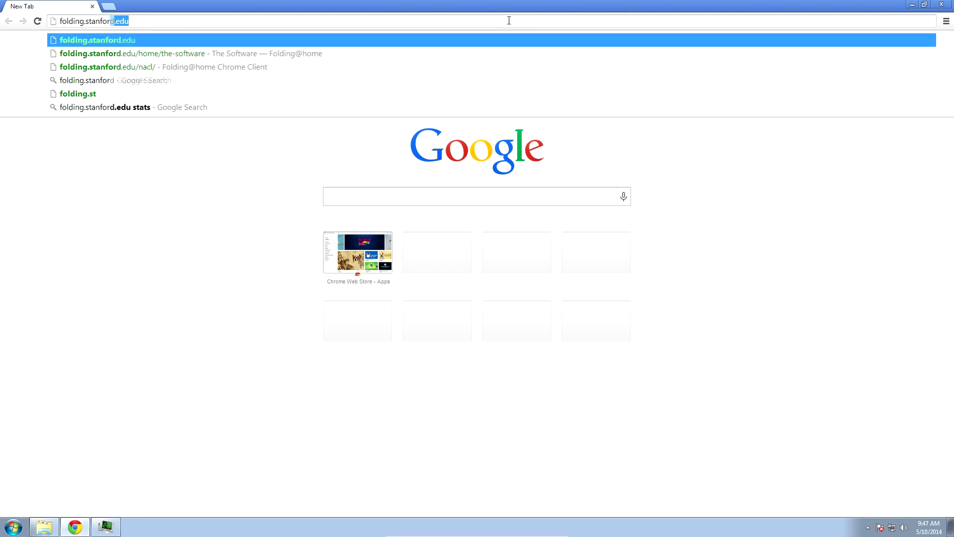
type("d.edu/home/the-software")
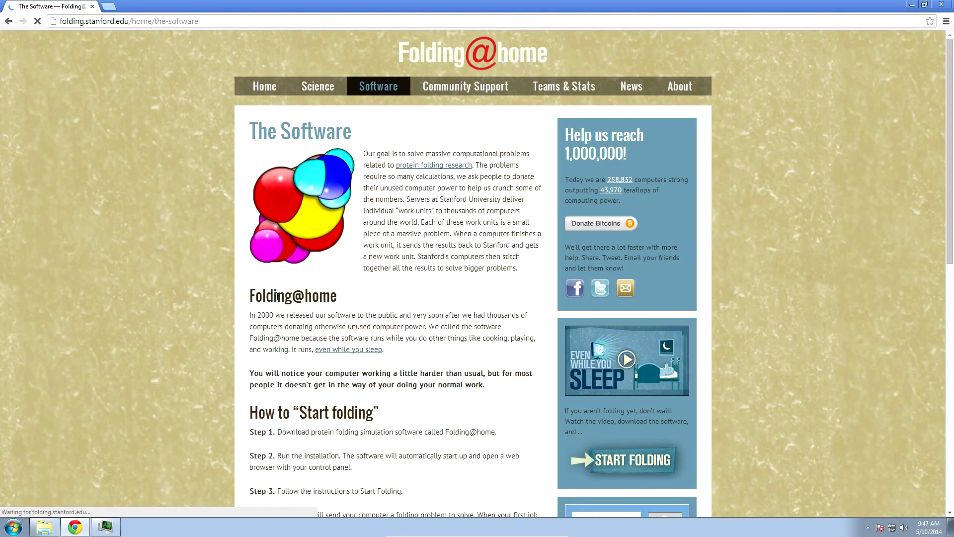
scroll(278, 296, "down", 5)
left_click(388, 298)
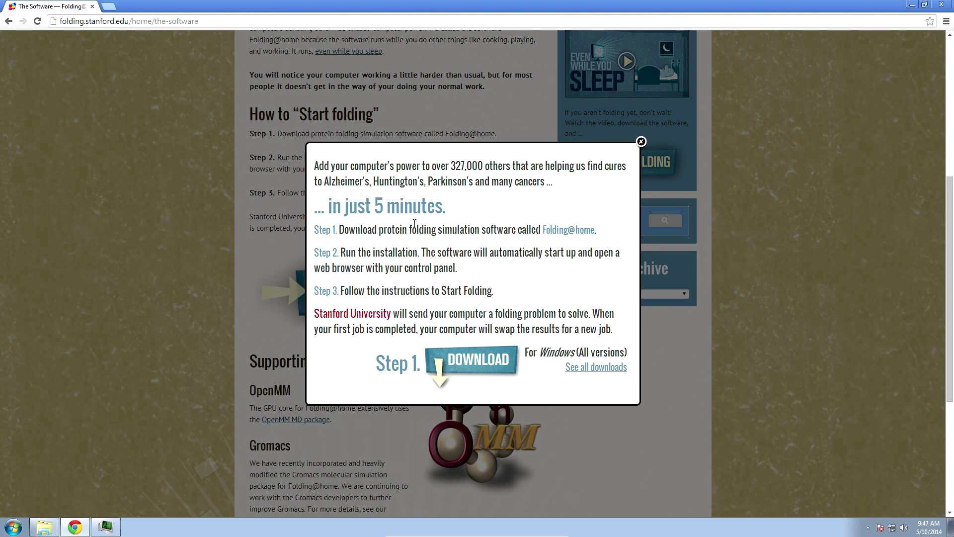
left_click(496, 370)
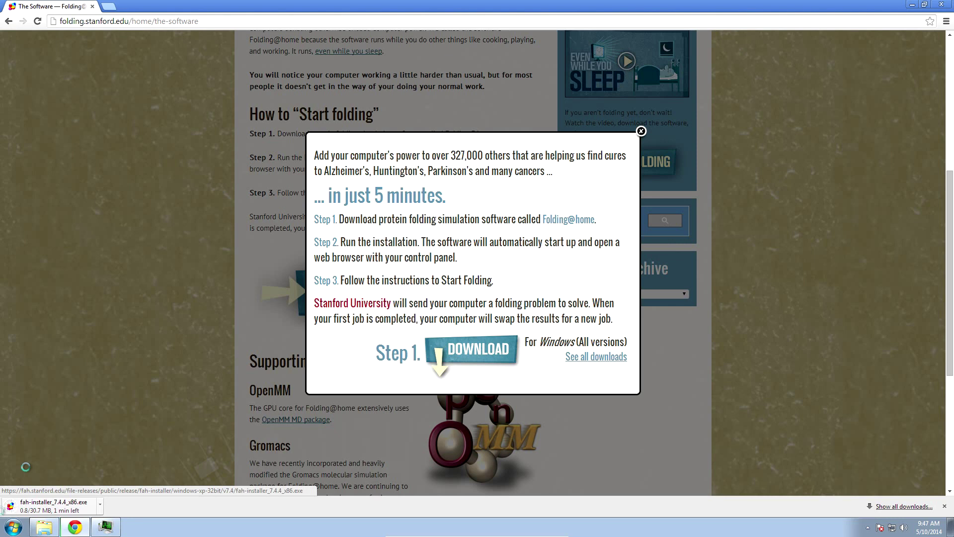
Run the downloaded installer, allow its changes, and complete the Express install with Start Folding@home enabled.
mouse_move(91, 521)
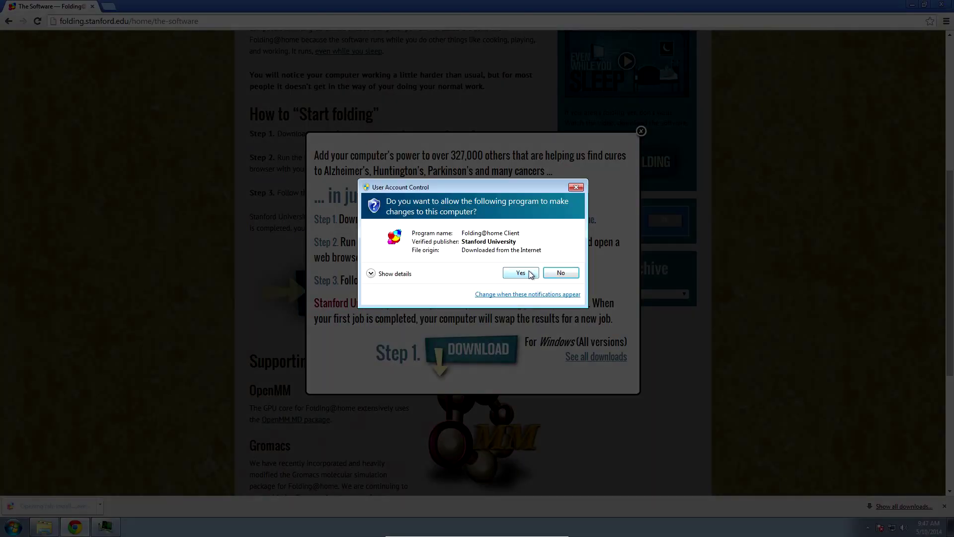
left_click(531, 274)
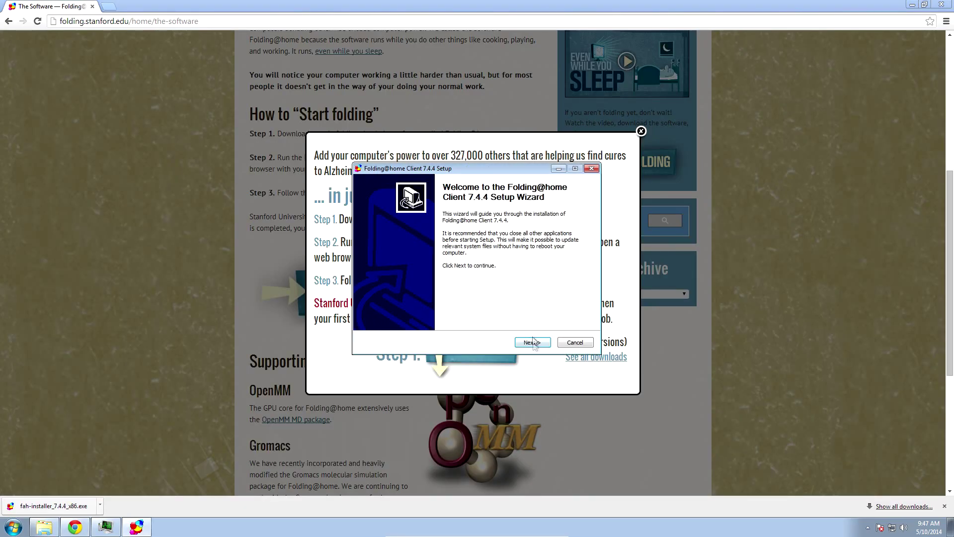
left_click(533, 344)
left_click(533, 344)
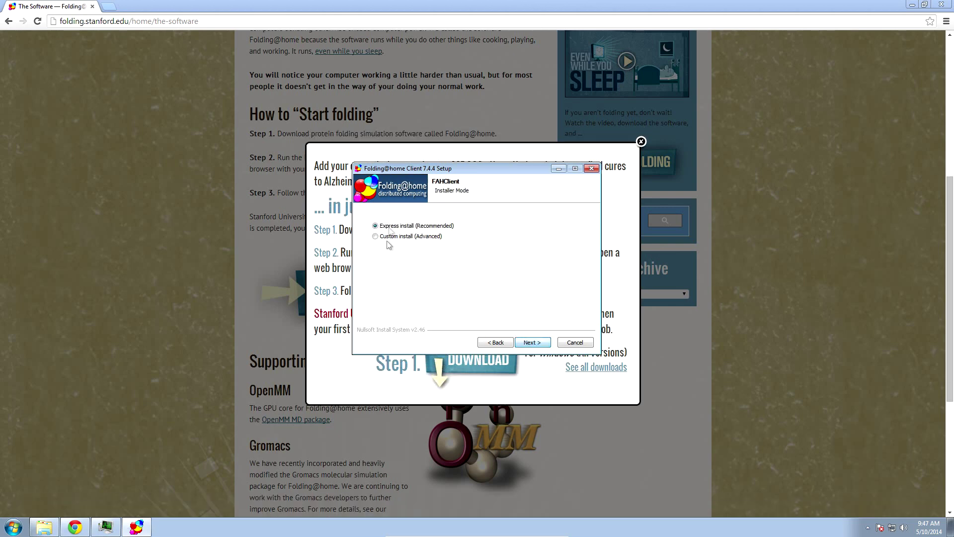
left_click(531, 342)
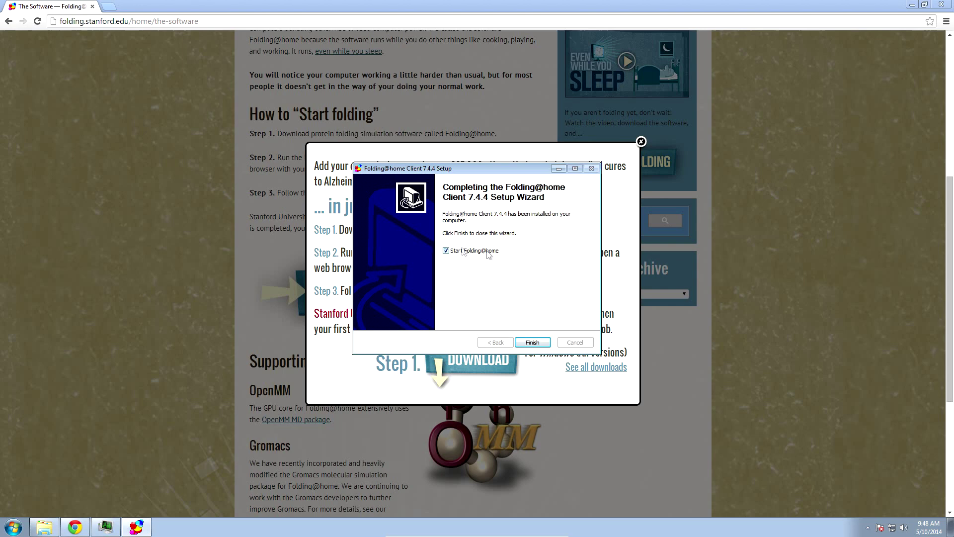
left_click(532, 343)
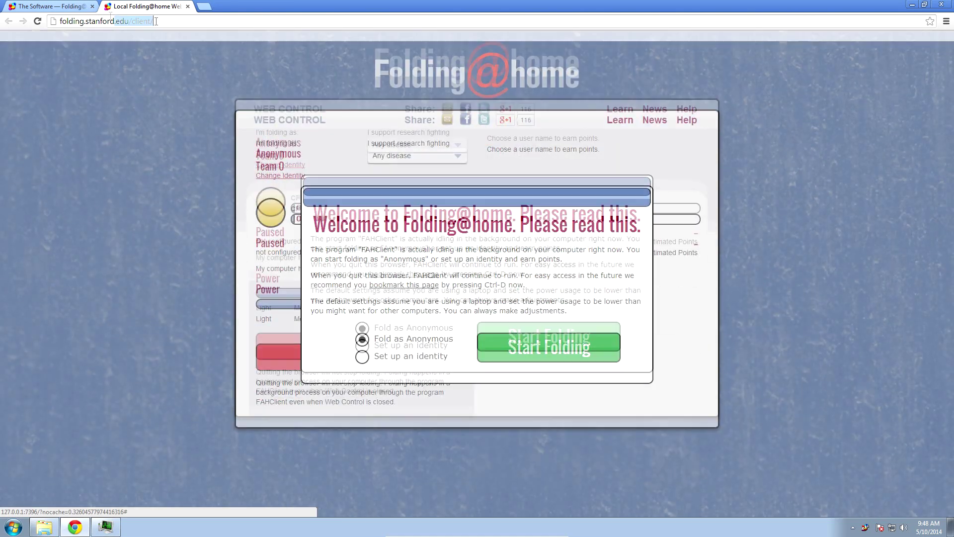
Choose to set up an identity in Folding@home Web Control instead of folding as Anonymous.
left_click_drag(156, 22, 60, 22)
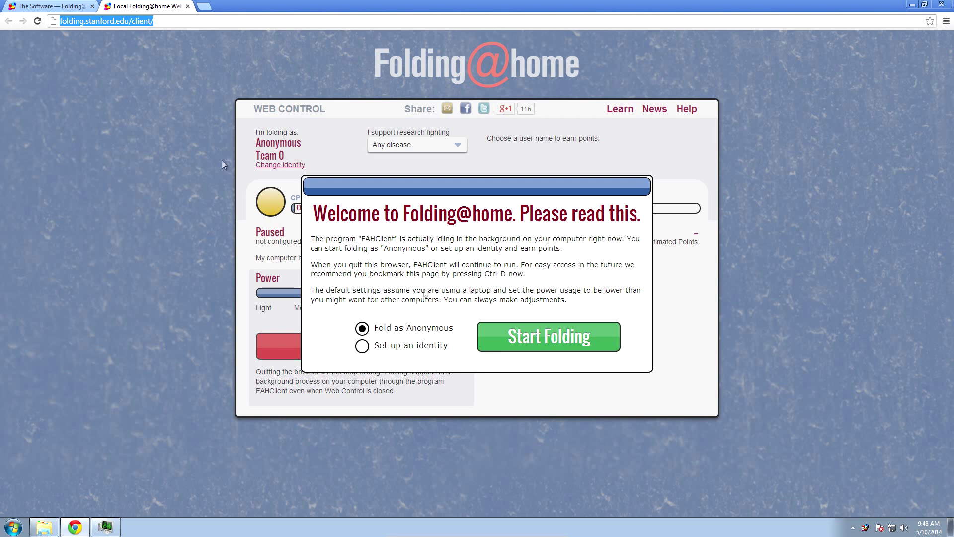
left_click(362, 347)
left_click(564, 337)
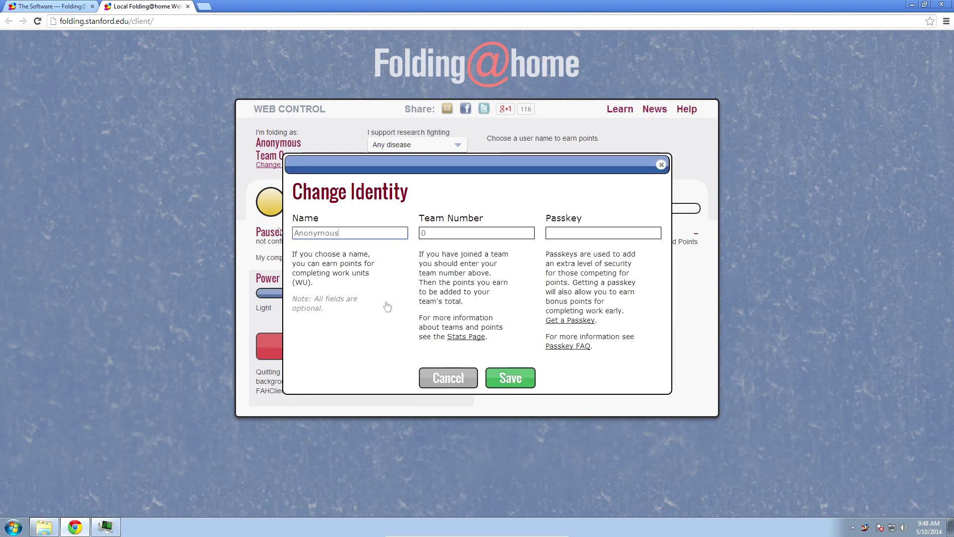
Set the identity's name to Tutorial and the team number to 224497, enter the passkey, and save it.
left_click_drag(346, 232, 290, 234)
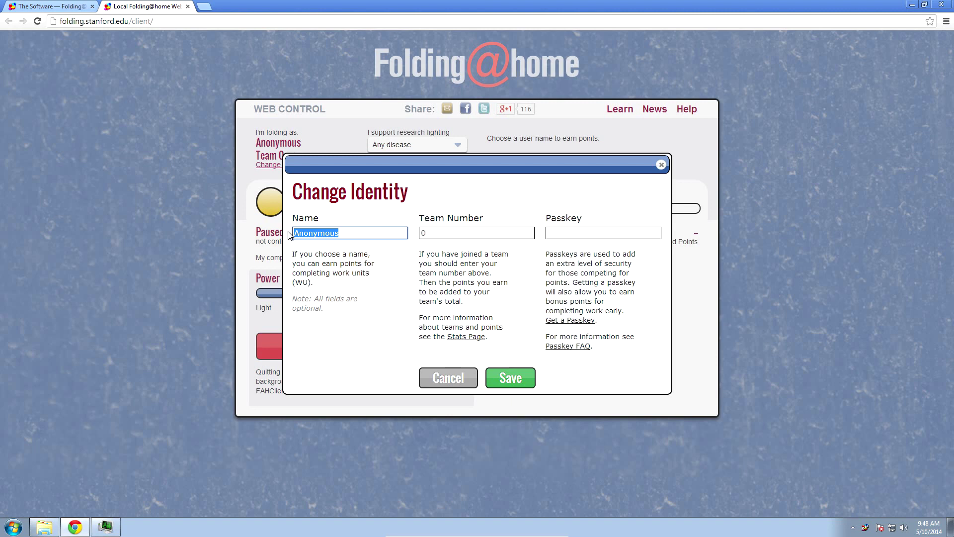
type("Tutoirial")
left_click(448, 232)
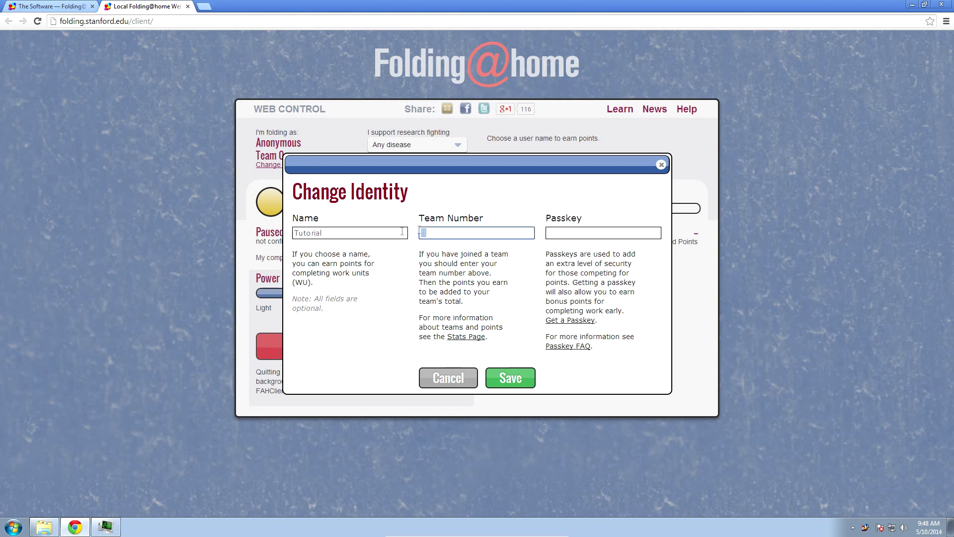
type("224497")
key("Tab")
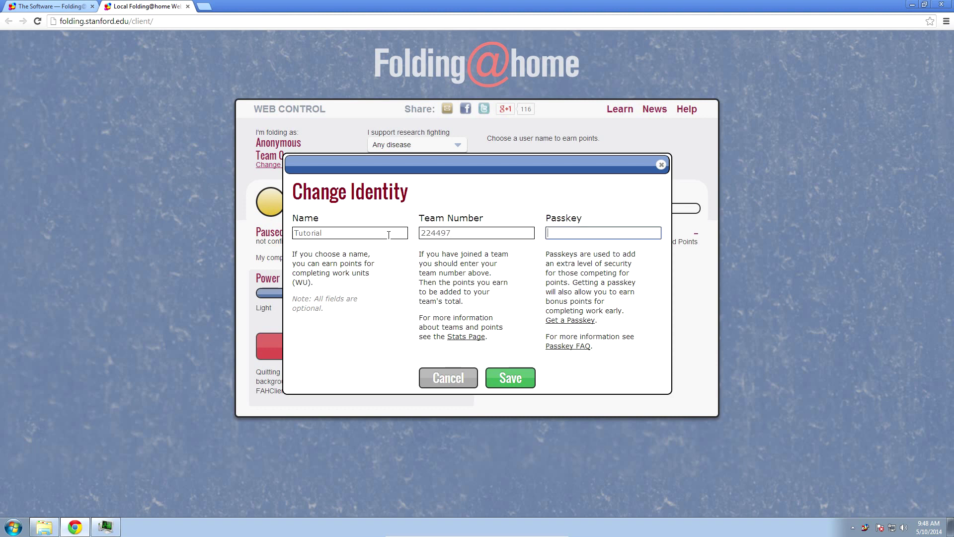
type("••••••••••••••••••••")
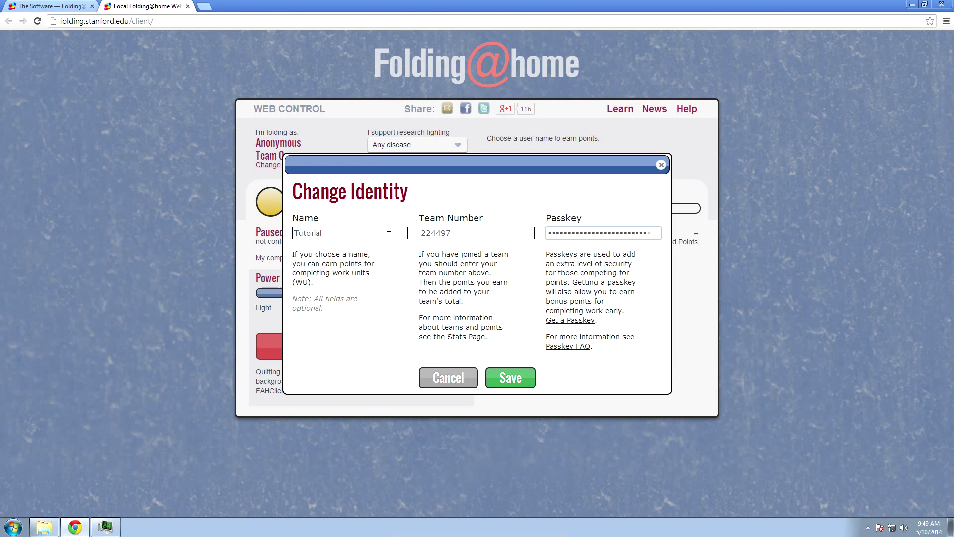
type("•••")
left_click(510, 379)
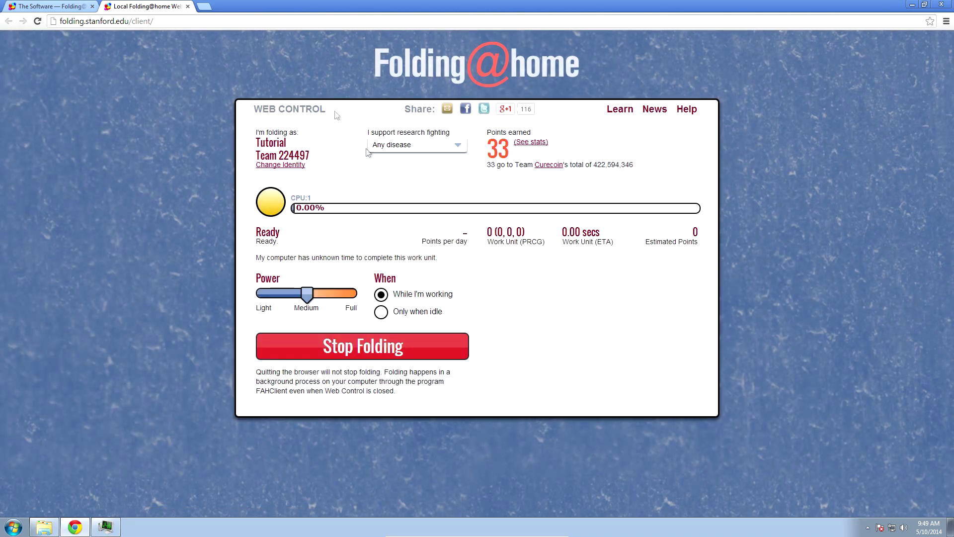
Check the saved folding name and team number in Web Control.
left_click_drag(277, 156, 310, 156)
left_click(211, 163)
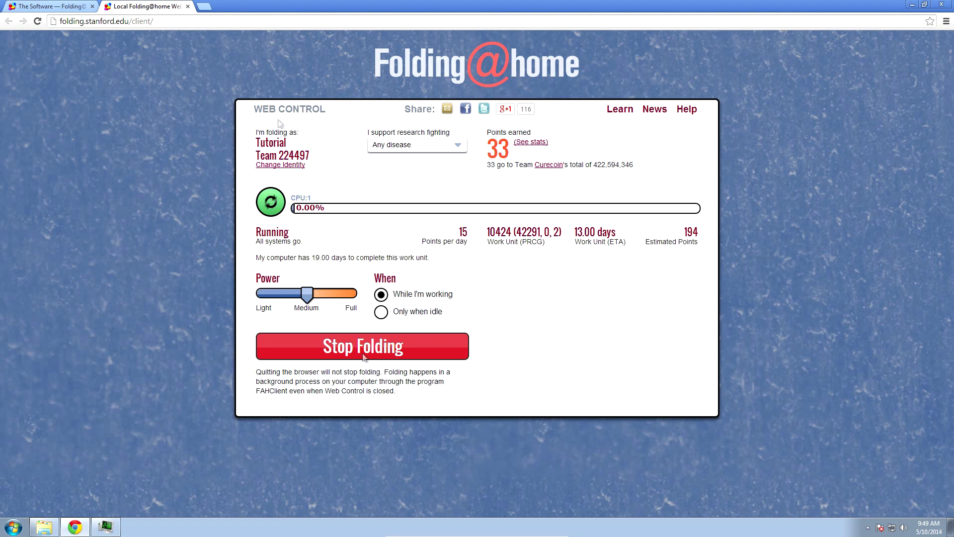
left_click_drag(285, 143, 181, 136)
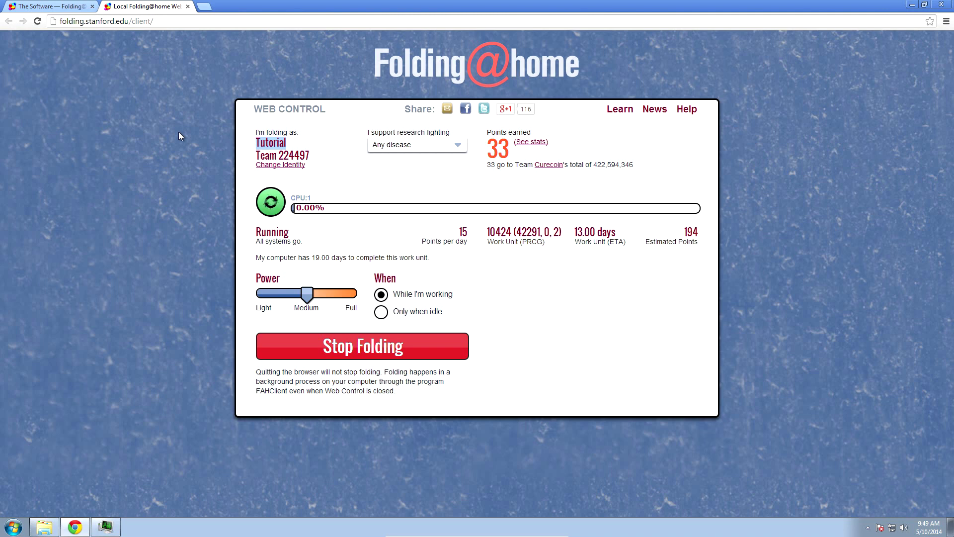
left_click(156, 290)
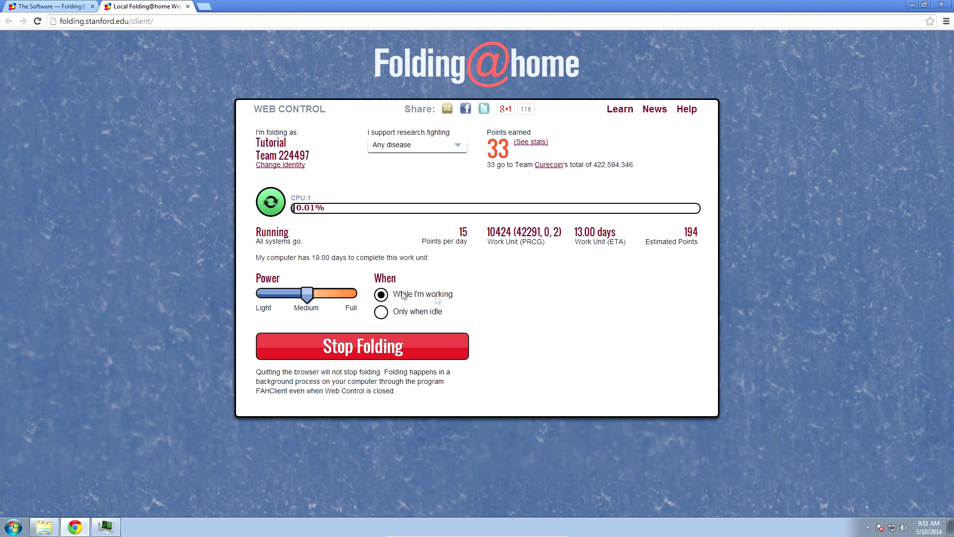
Stop folding immediately without finishing the work unit, and try Full power before returning the power to Medium.
left_click(310, 348)
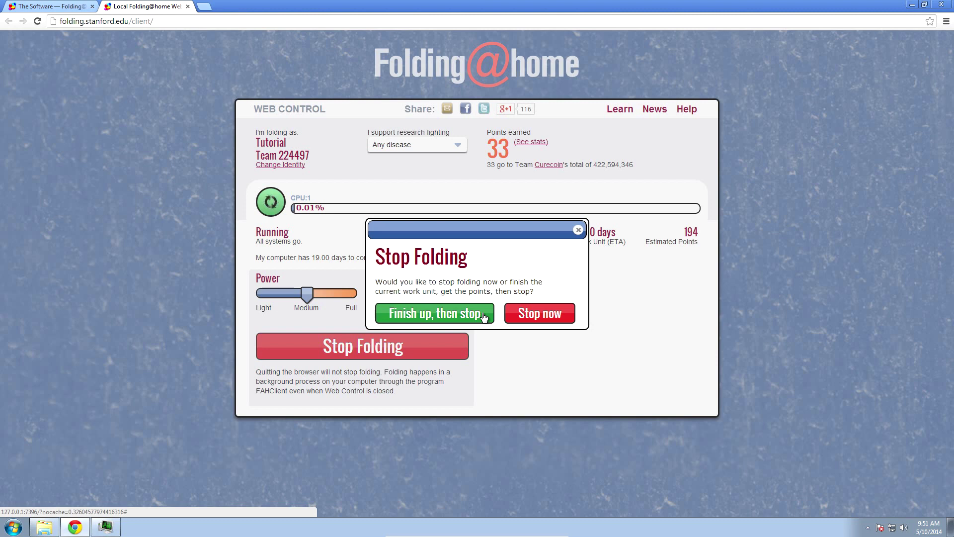
left_click(540, 314)
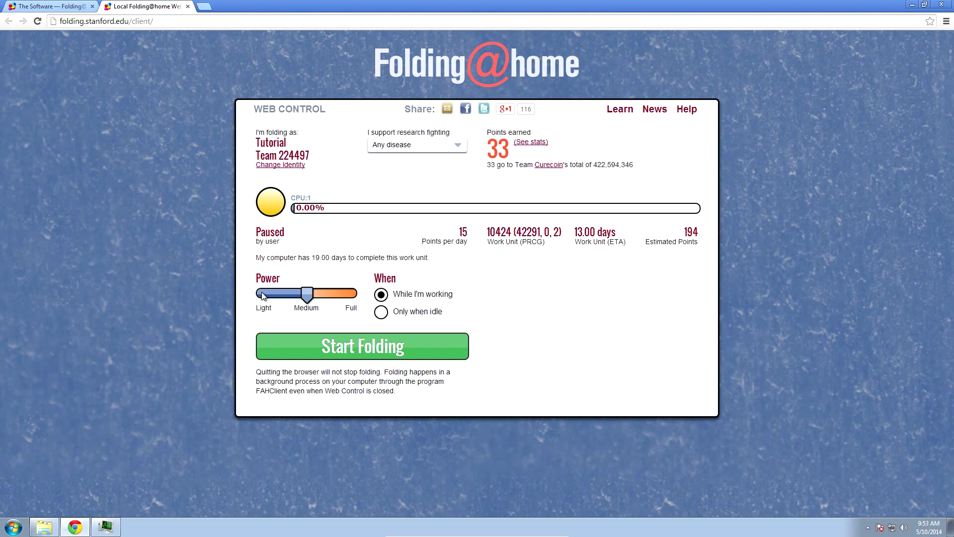
left_click_drag(308, 294, 355, 295)
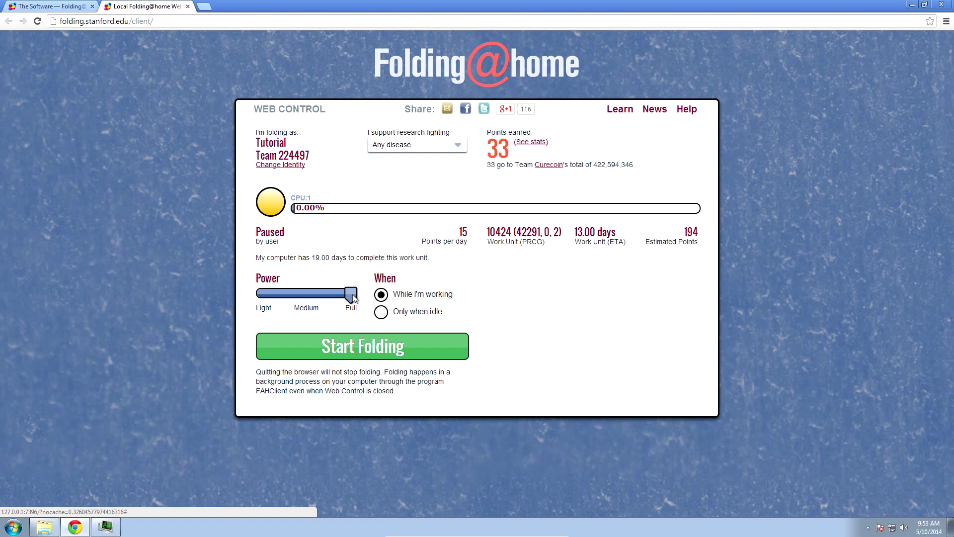
left_click_drag(353, 296, 307, 297)
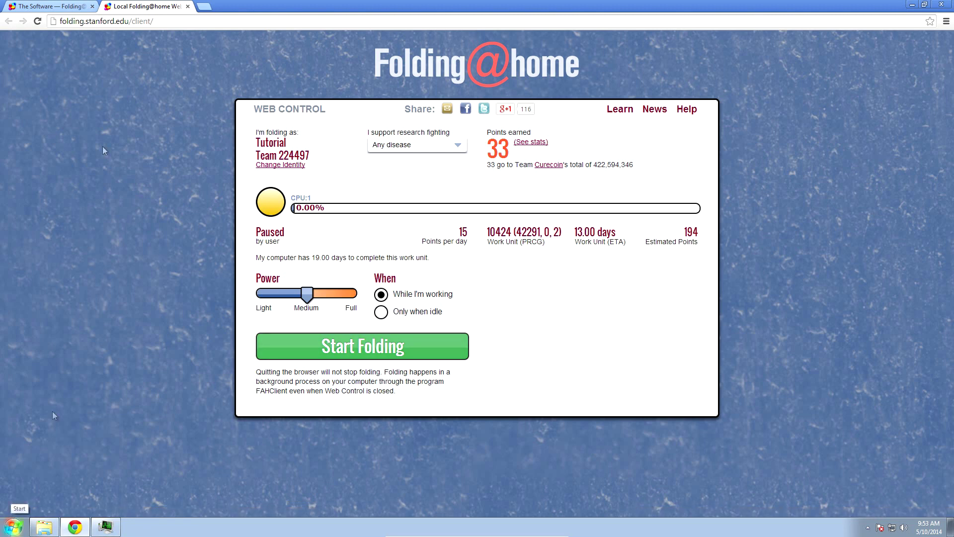
Search the computer's programs for FAHControl and switch to that advanced client control program.
left_click_drag(154, 21, 58, 22)
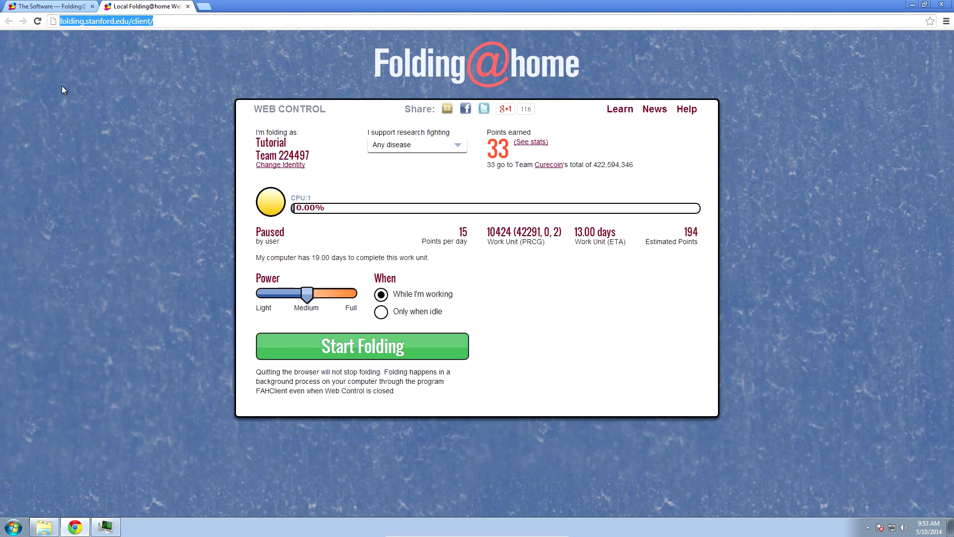
left_click(14, 526)
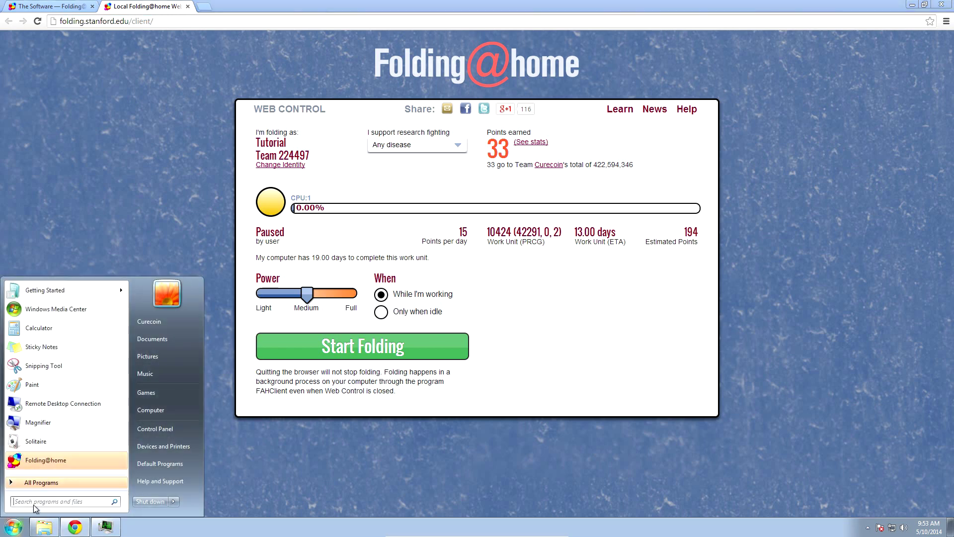
type("FAHControl")
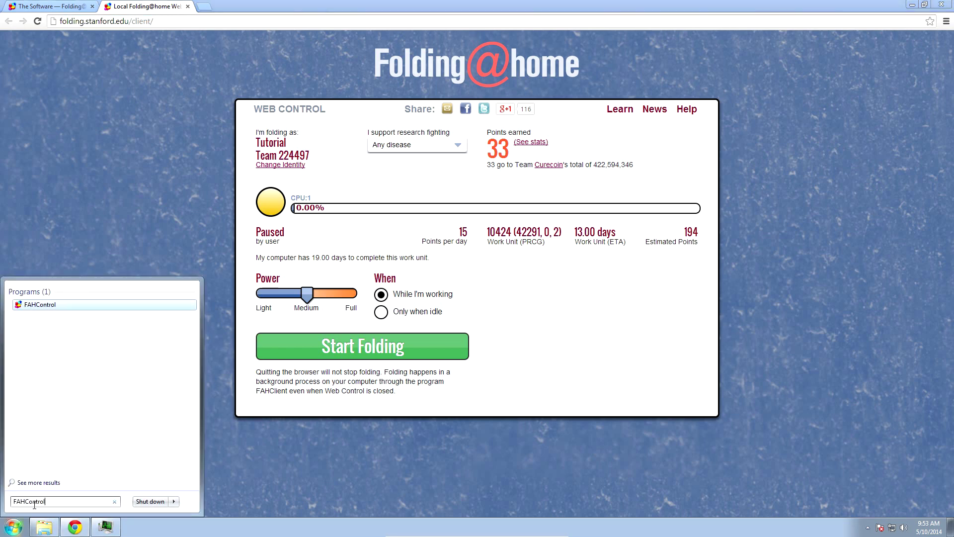
key("Return")
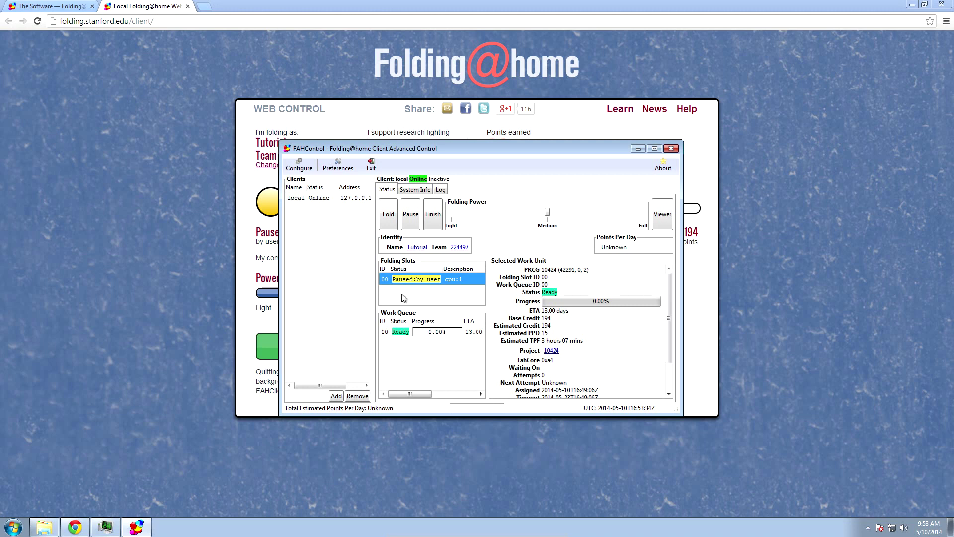
Look at the paused folding slot's available commands, and inspect the cpu slot's settings in the client configuration without changing them.
right_click(413, 277)
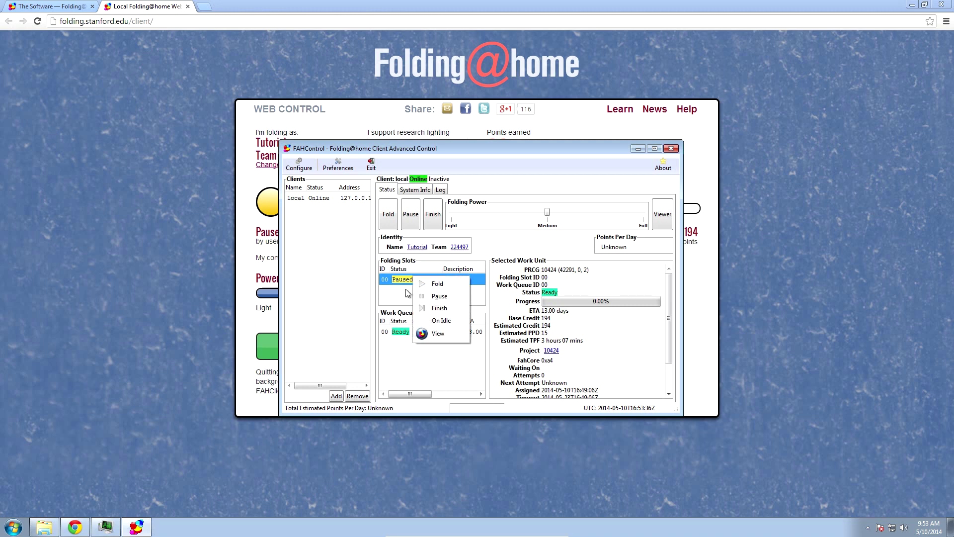
left_click(407, 294)
left_click(304, 165)
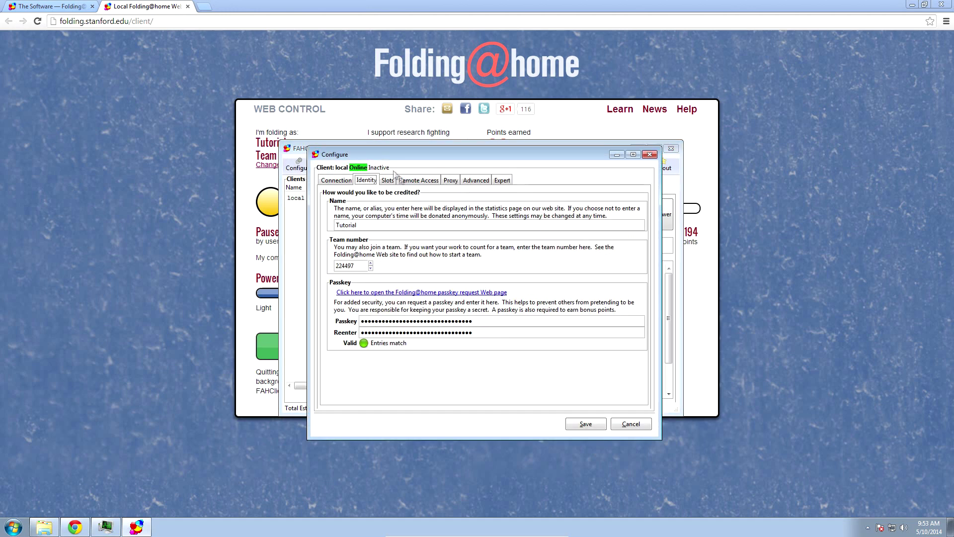
left_click(388, 180)
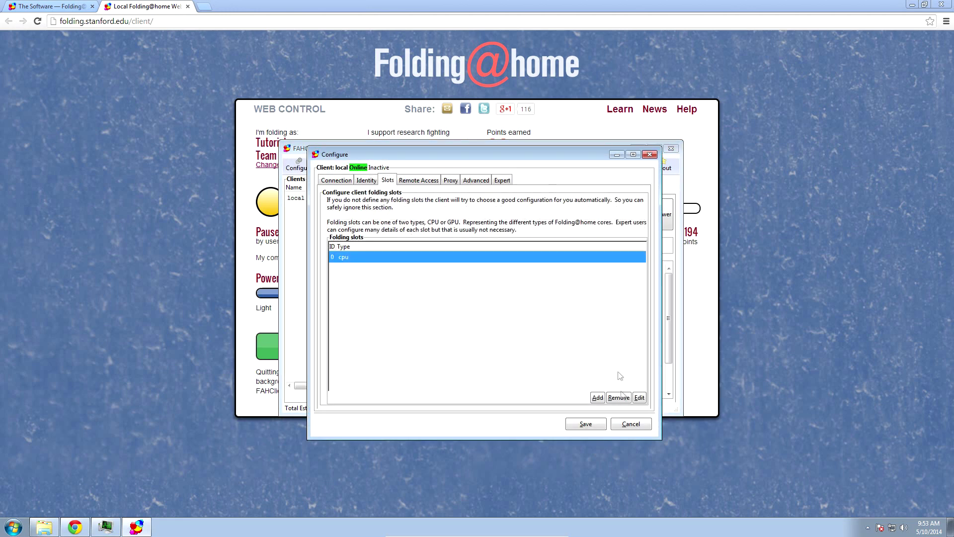
left_click(639, 398)
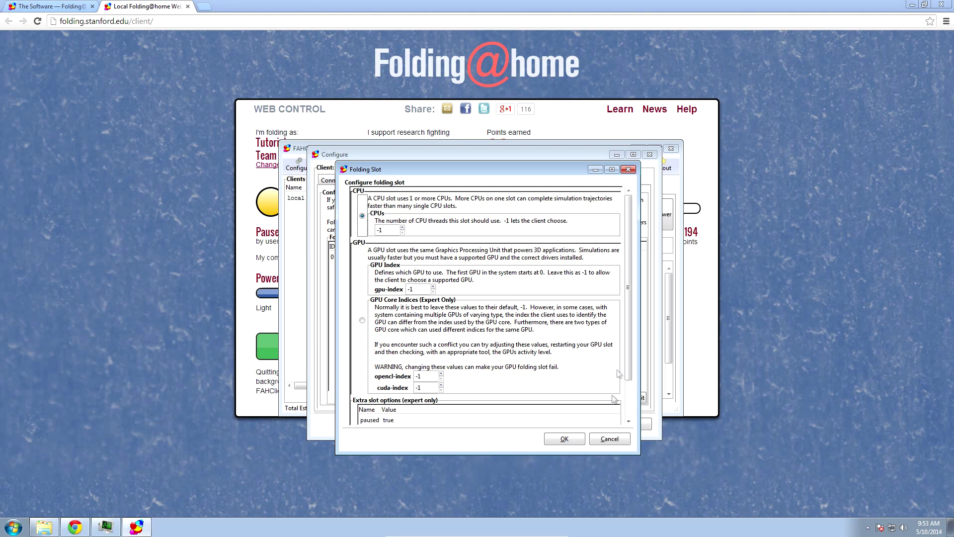
left_click(617, 438)
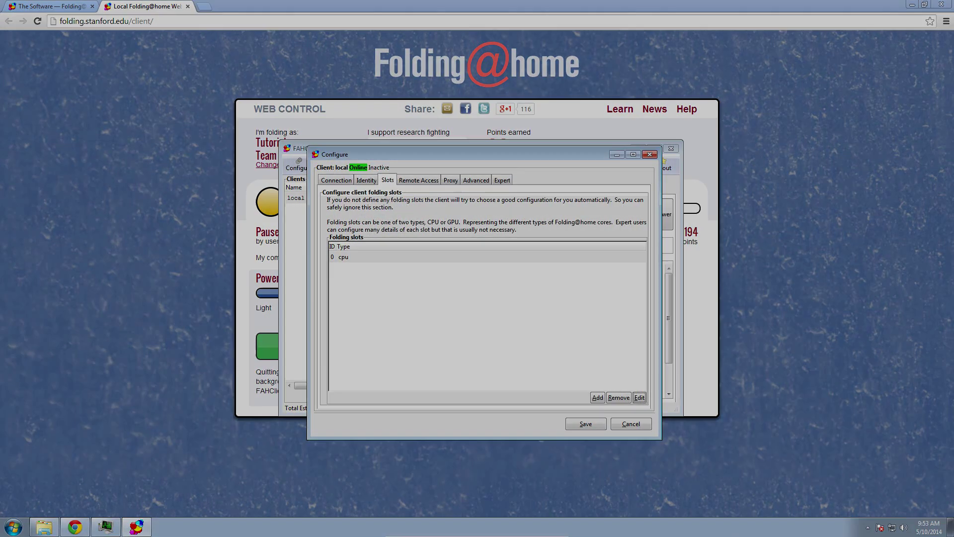